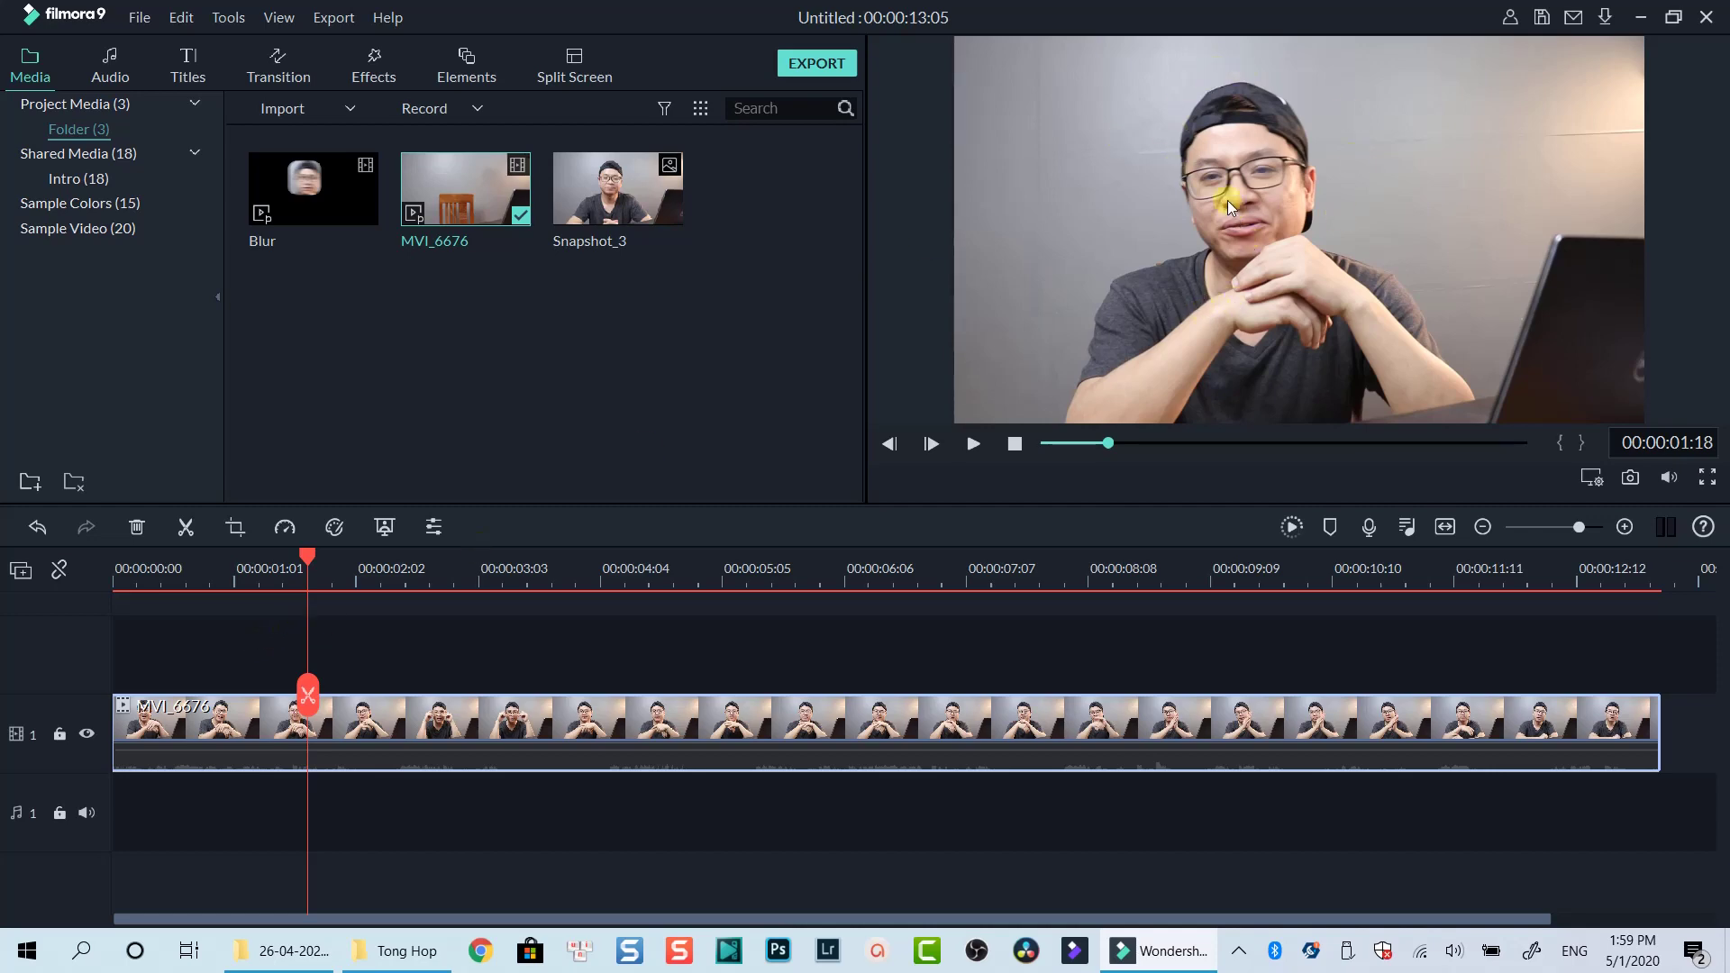
Play part of the clip, then show the Utility effects and preview the Mosaic effect
{"action": "key", "text": "space"}
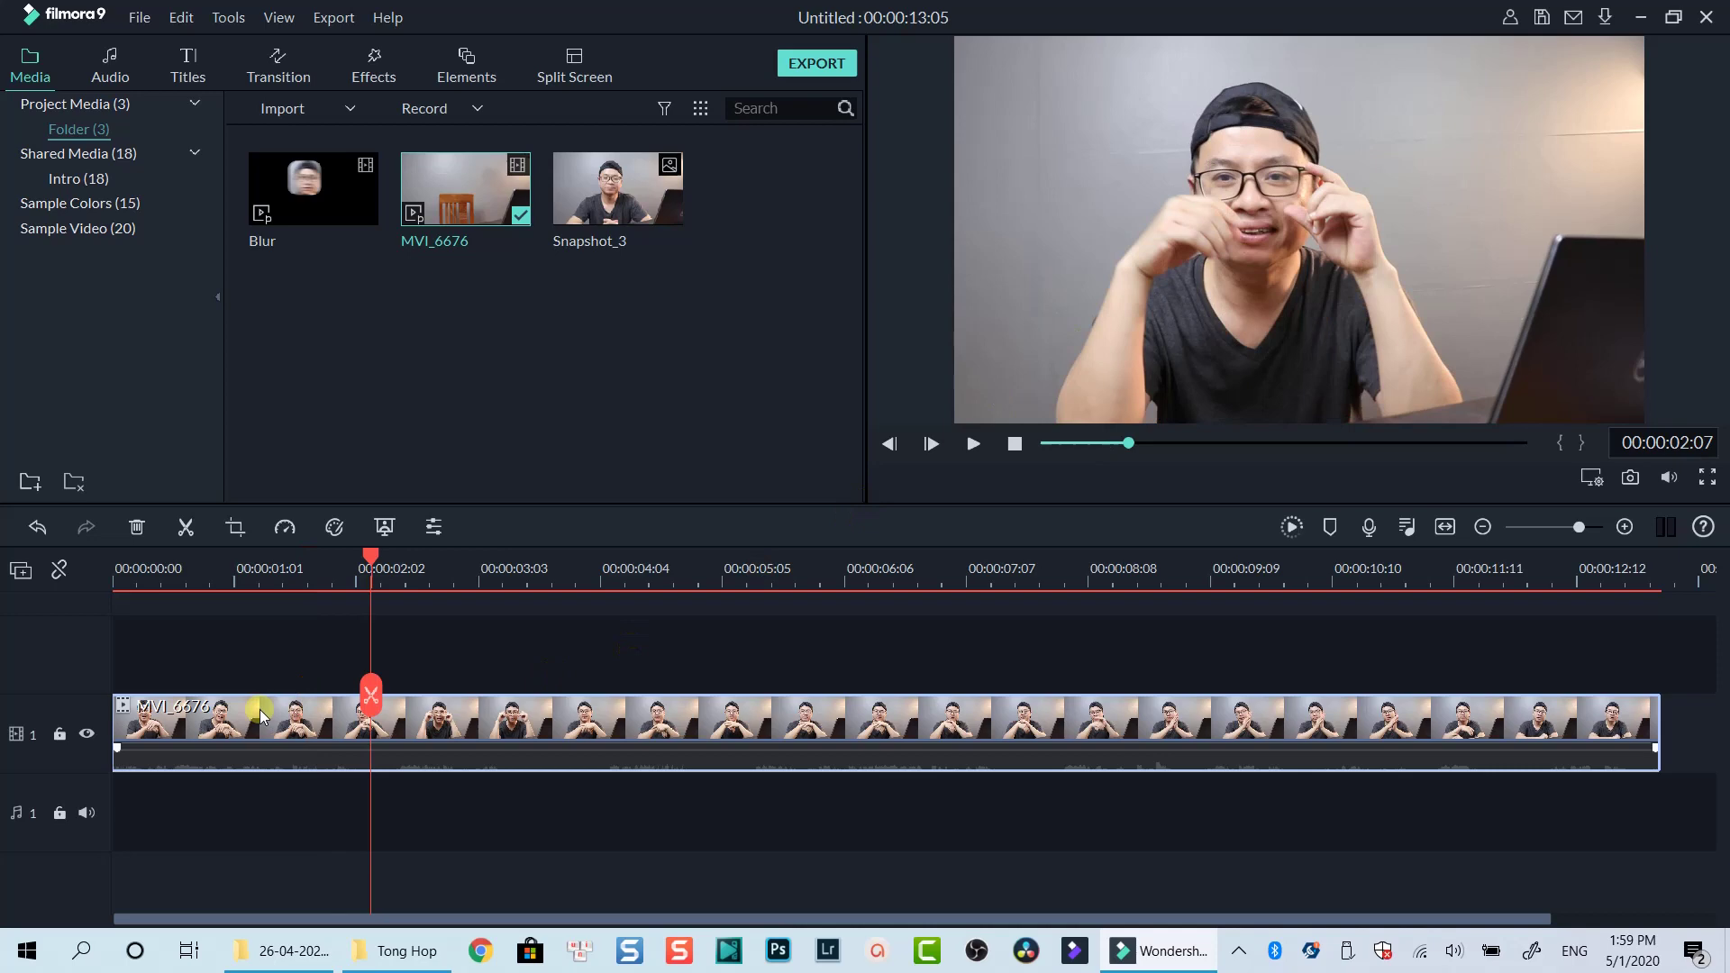
{"action": "key", "text": "space"}
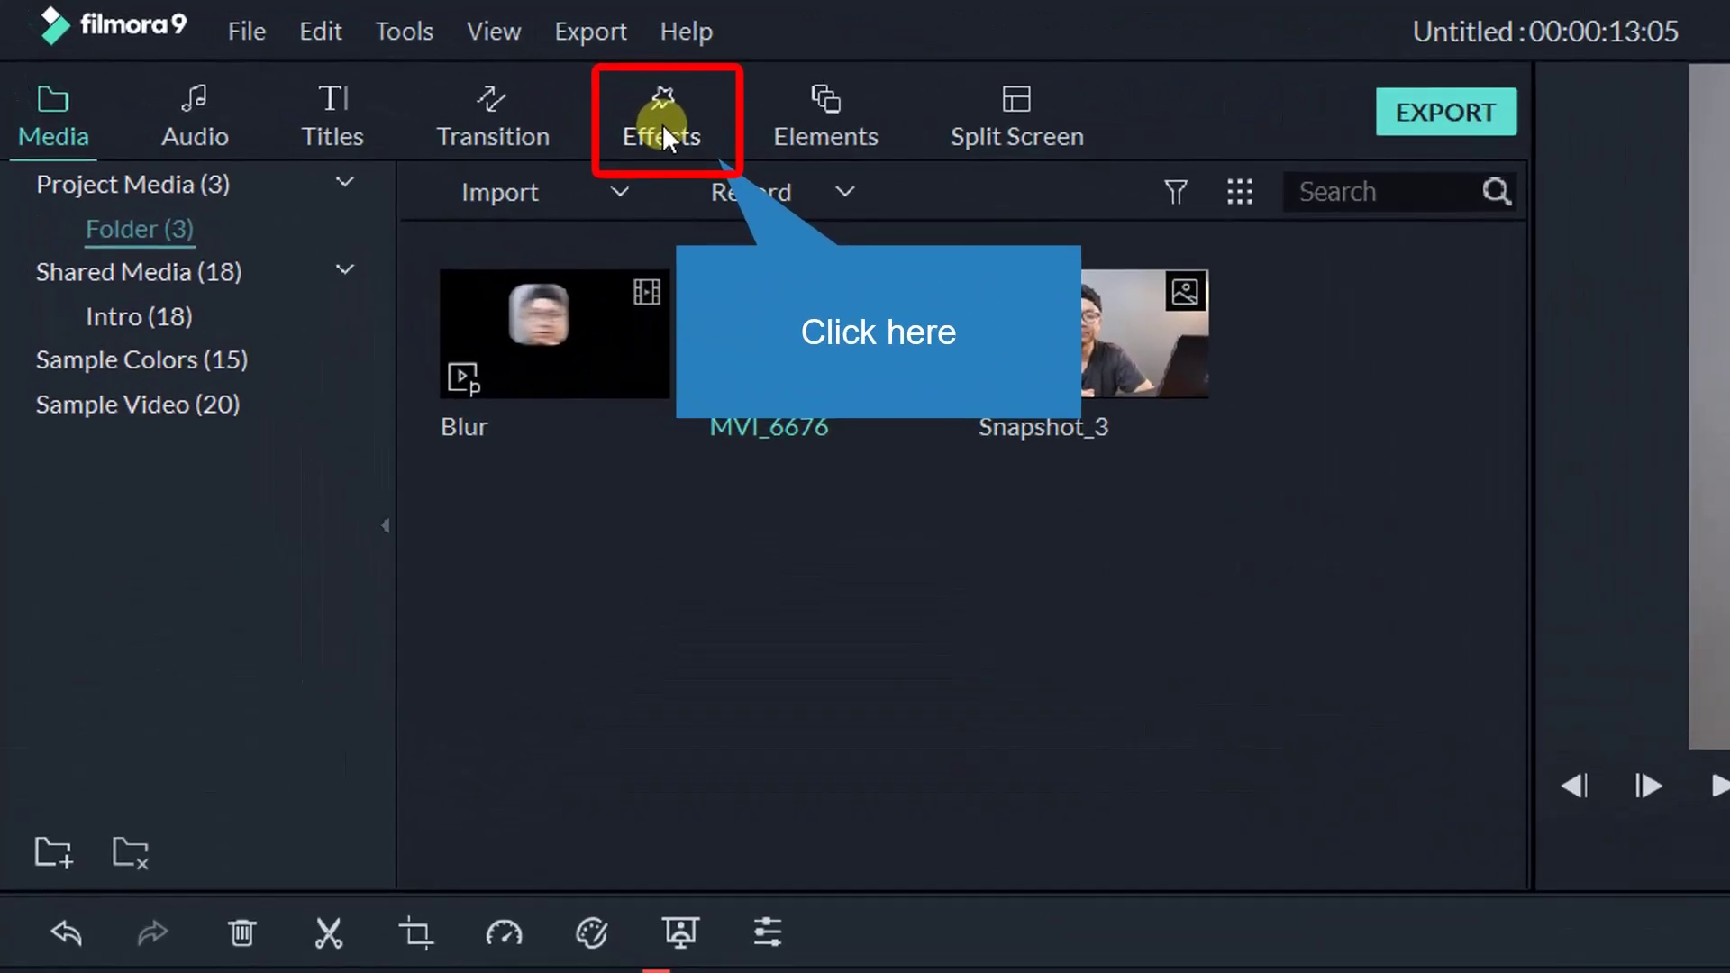
{"action": "left_click", "coordinate": [662, 123]}
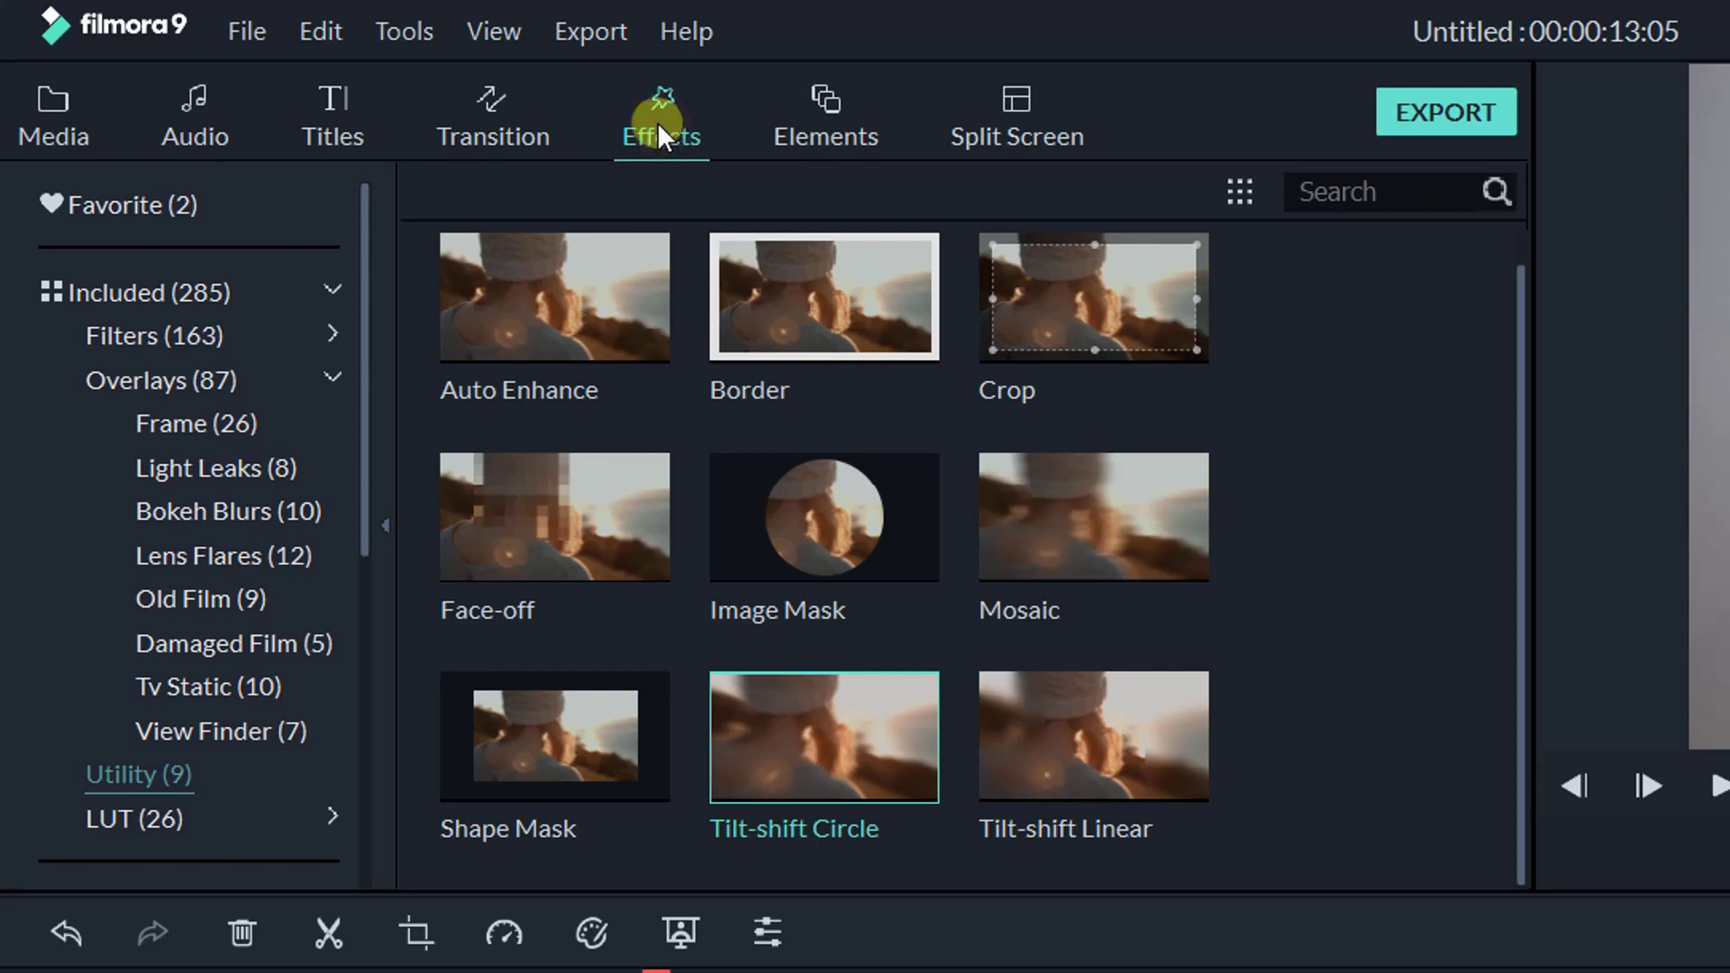
{"action": "left_click", "coordinate": [168, 300]}
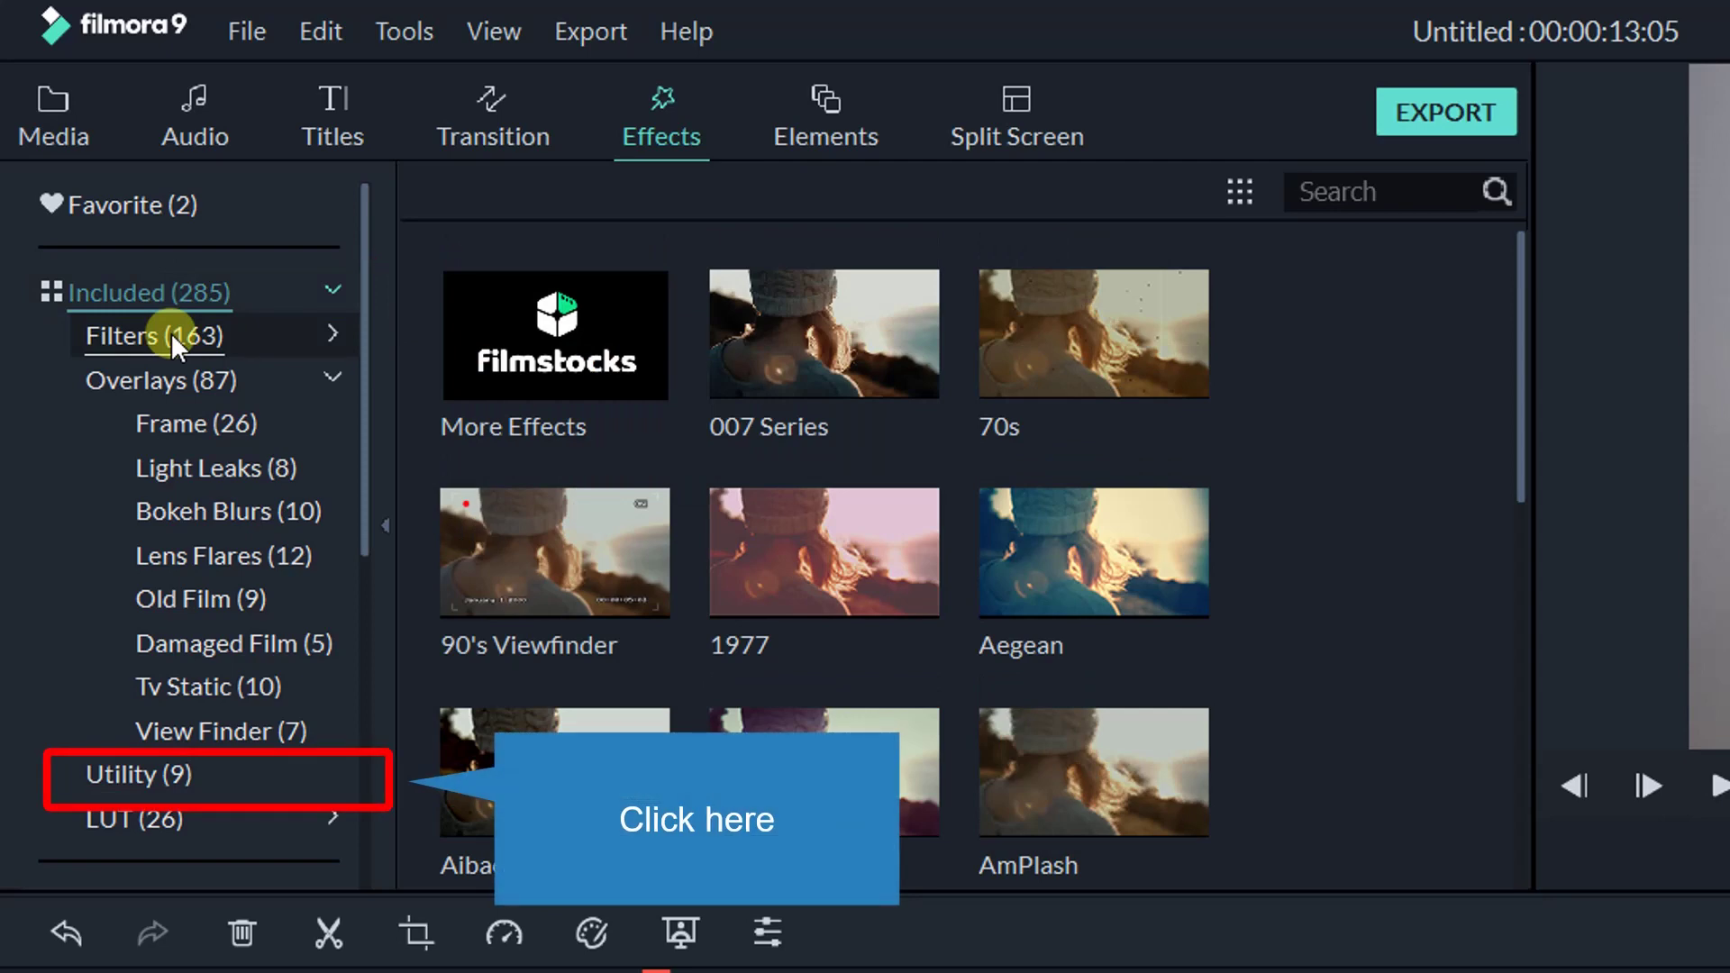
{"action": "left_click", "coordinate": [137, 773]}
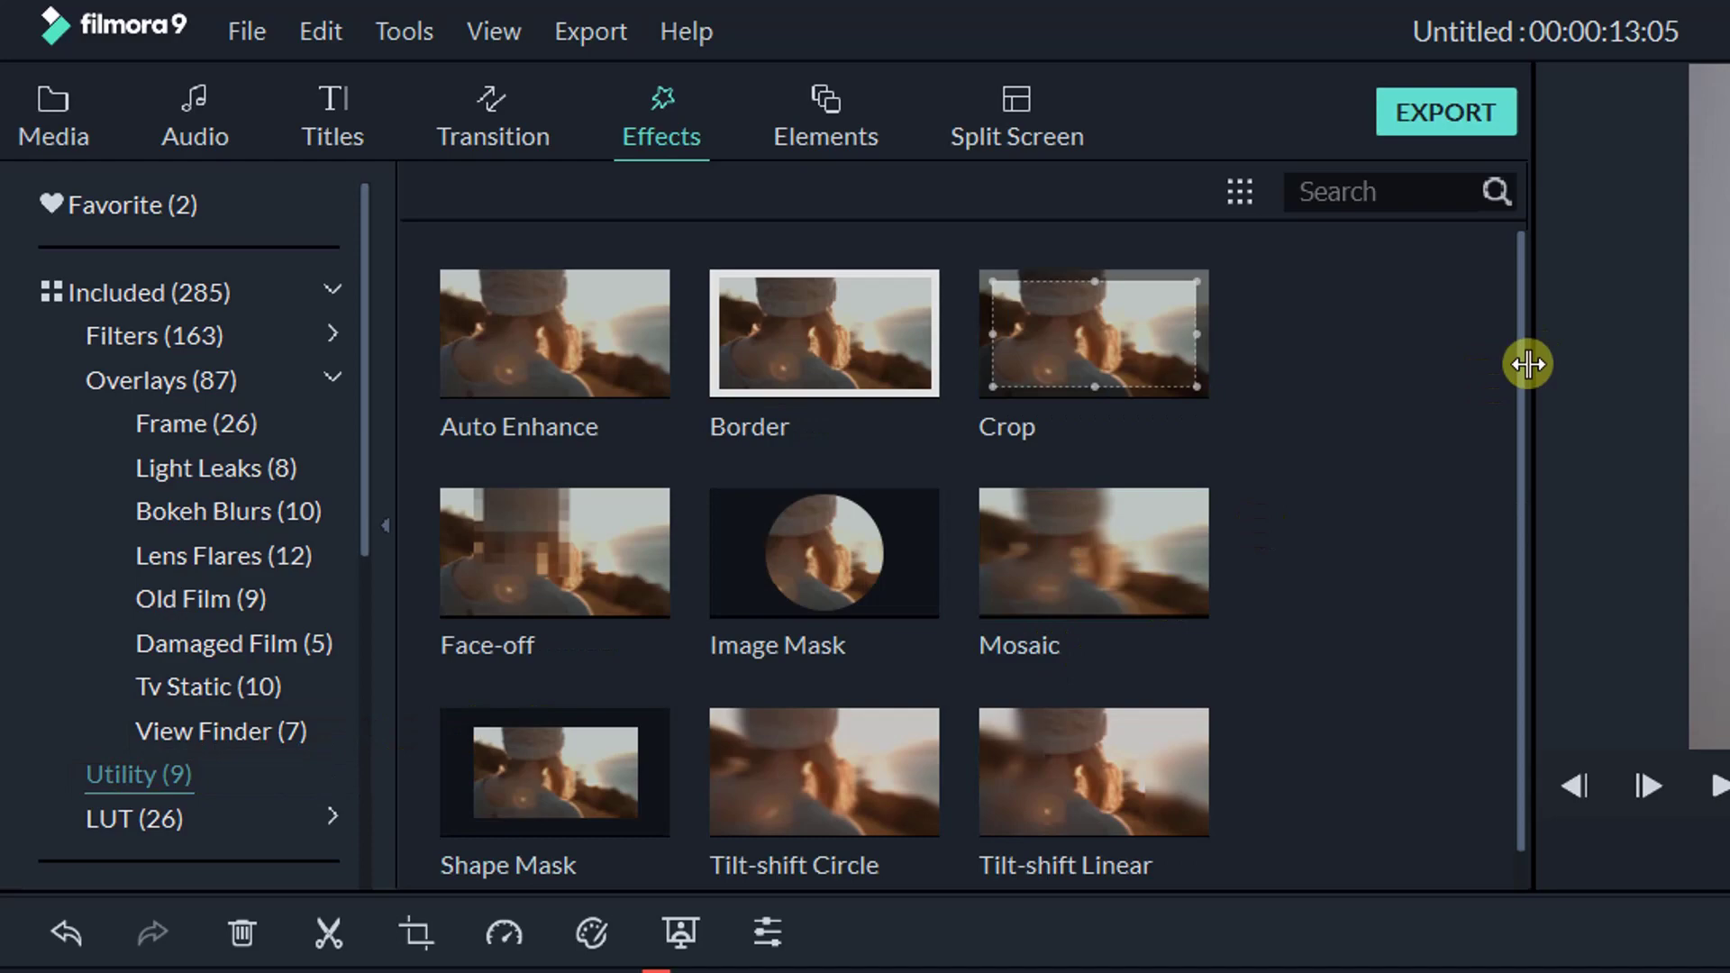
{"action": "scroll", "coordinate": [1522, 388], "scroll_direction": "down", "scroll_amount": 1}
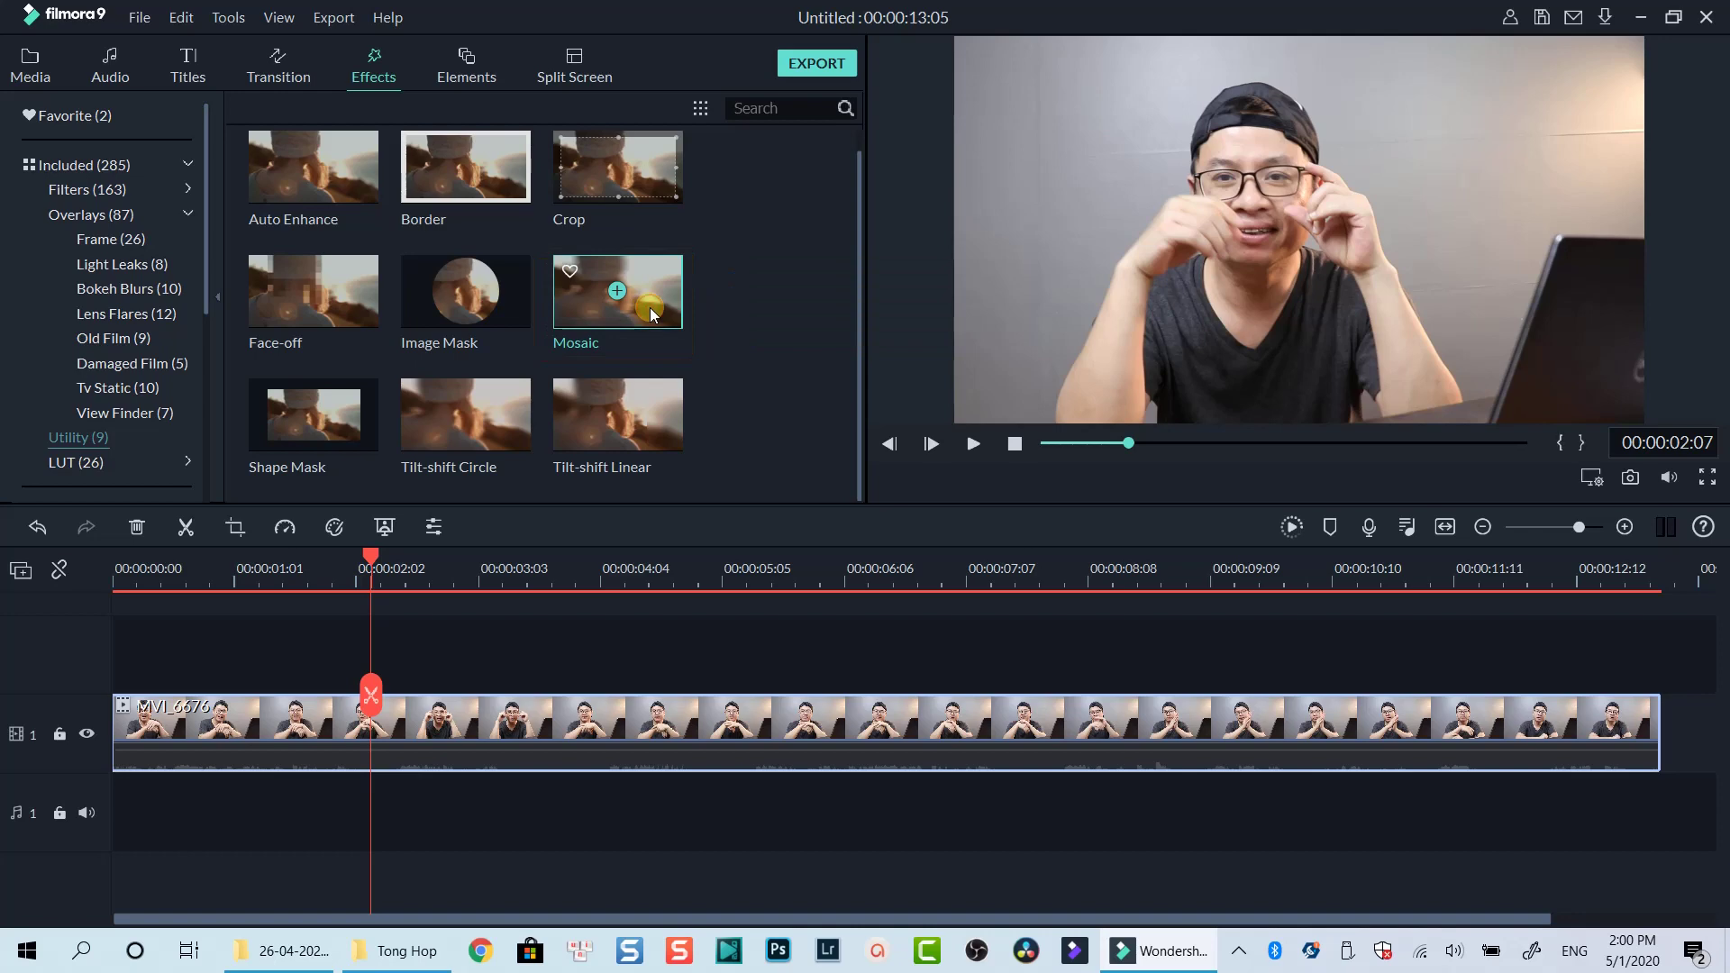
{"action": "left_click", "coordinate": [649, 318]}
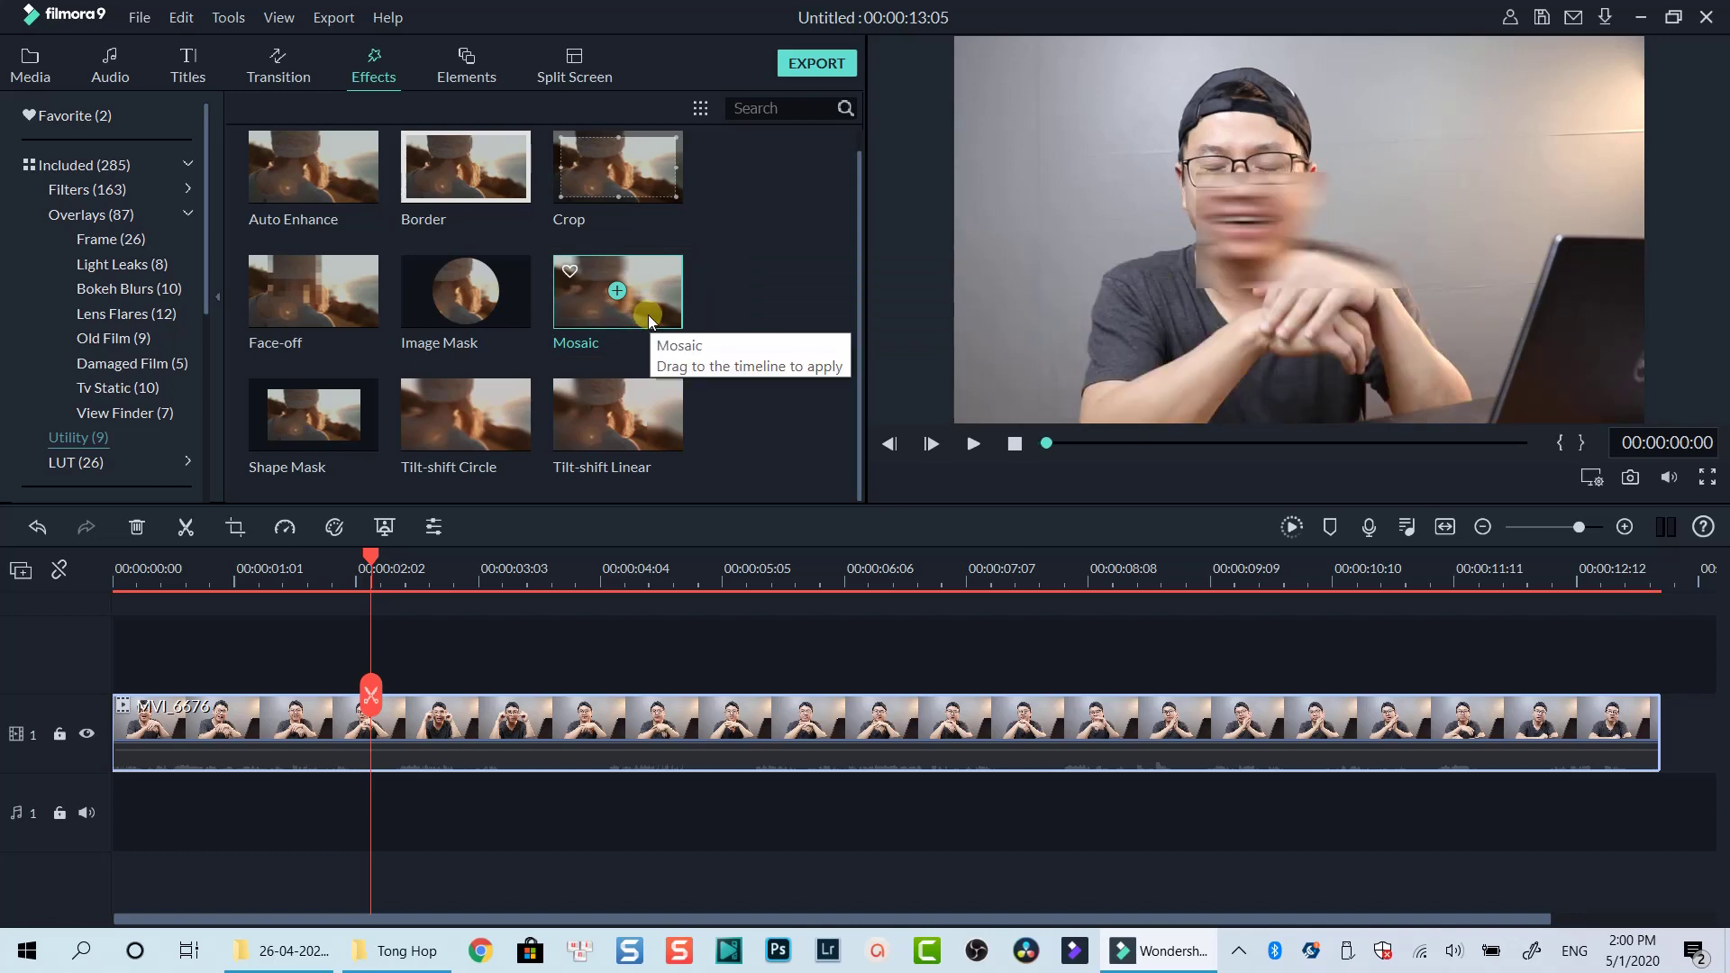
{"action": "left_click_drag", "start_coordinate": [648, 322], "coordinate": [85, 654]}
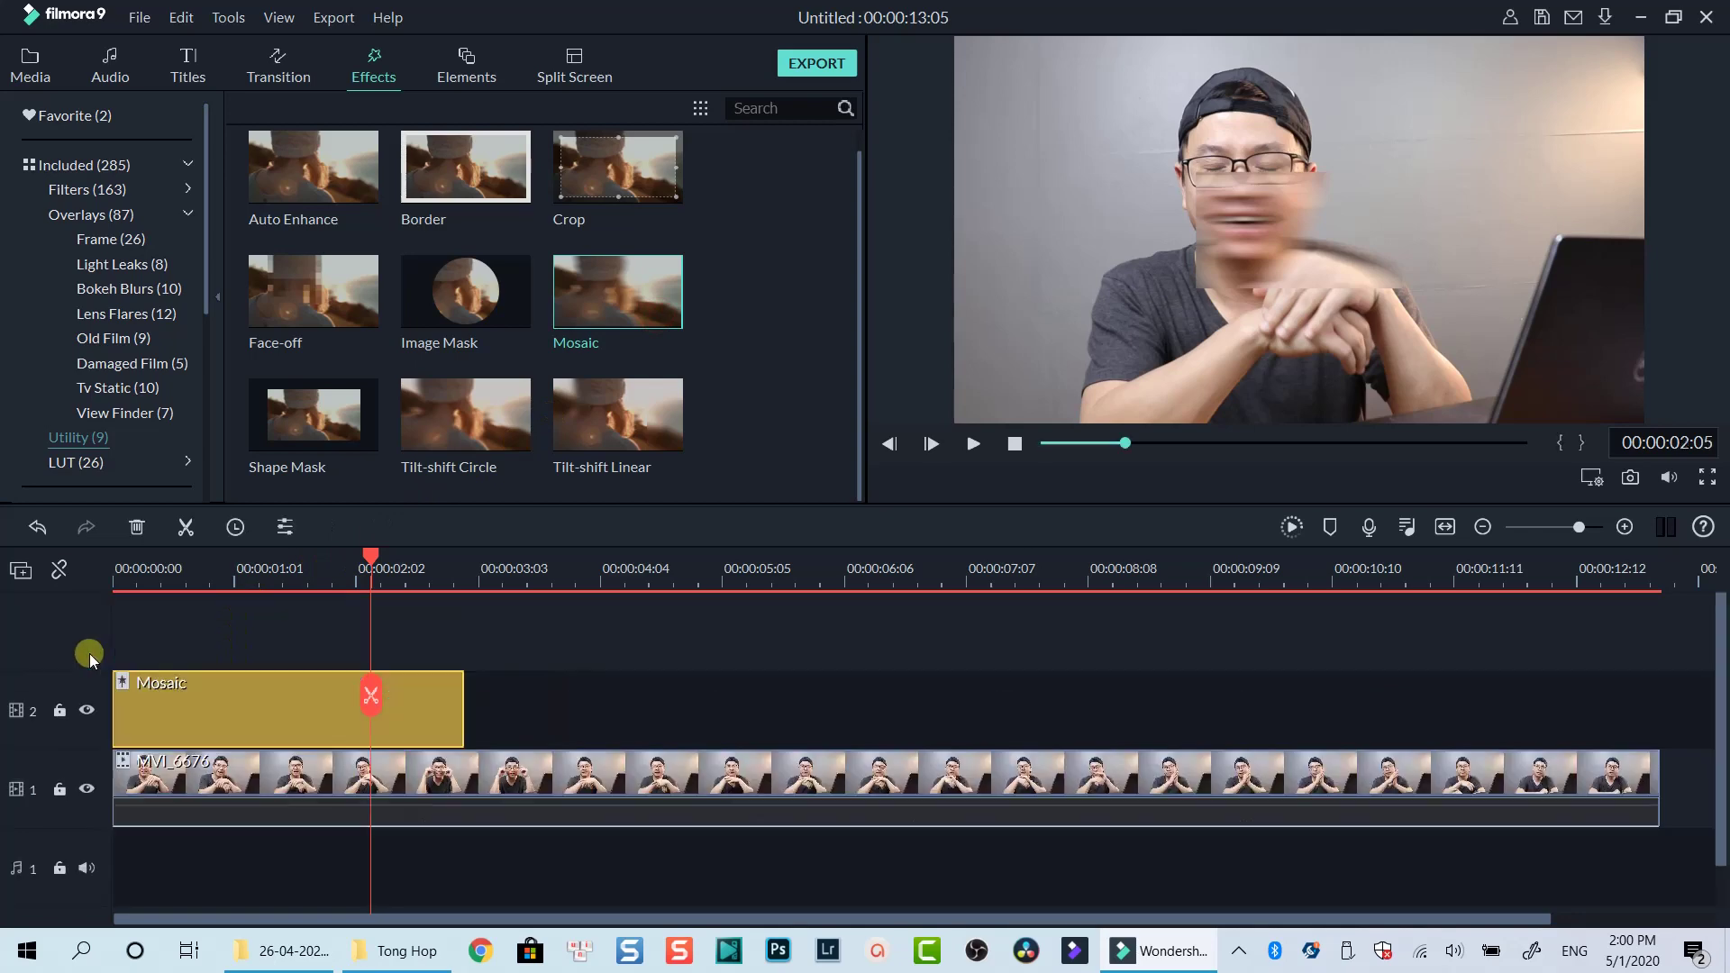
{"action": "left_click_drag", "start_coordinate": [466, 698], "coordinate": [1660, 715]}
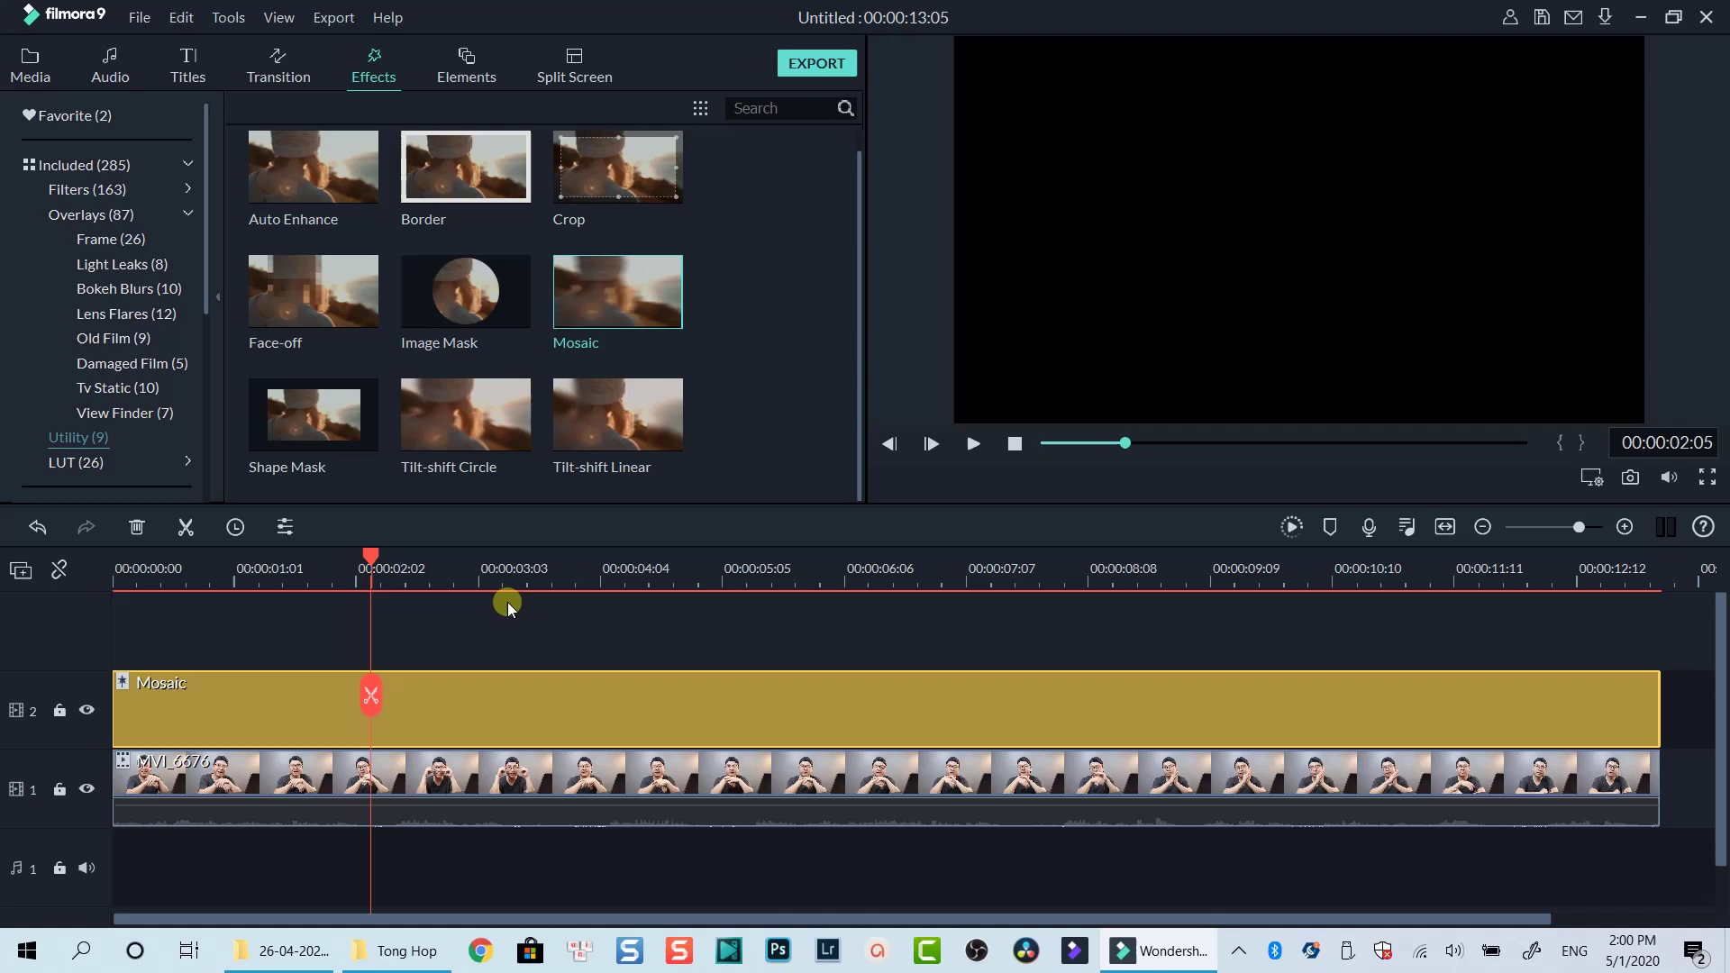
{"action": "key", "text": "Delete"}
Apply the Mosaic effect directly to the MVI_6676 clip and toggle it off and on in the clip's video effect settings
{"action": "left_click_drag", "start_coordinate": [575, 313], "coordinate": [164, 793]}
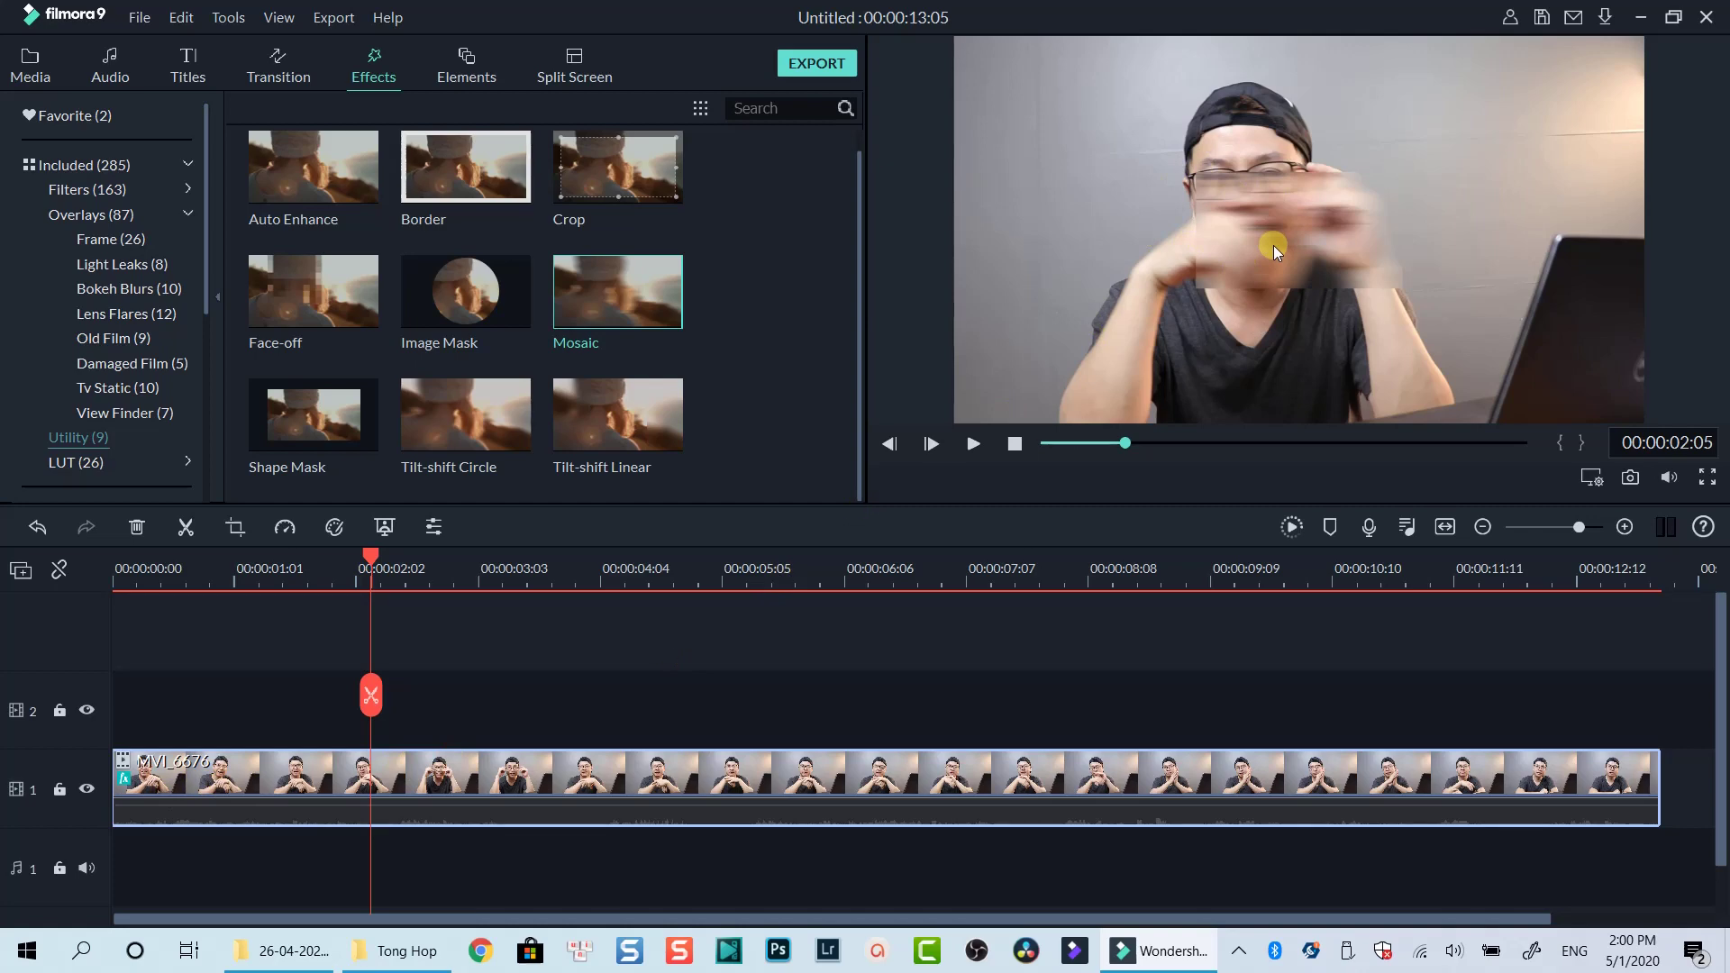
{"action": "double_click", "coordinate": [308, 764]}
{"action": "left_click_drag", "start_coordinate": [845, 122], "coordinate": [793, 307]}
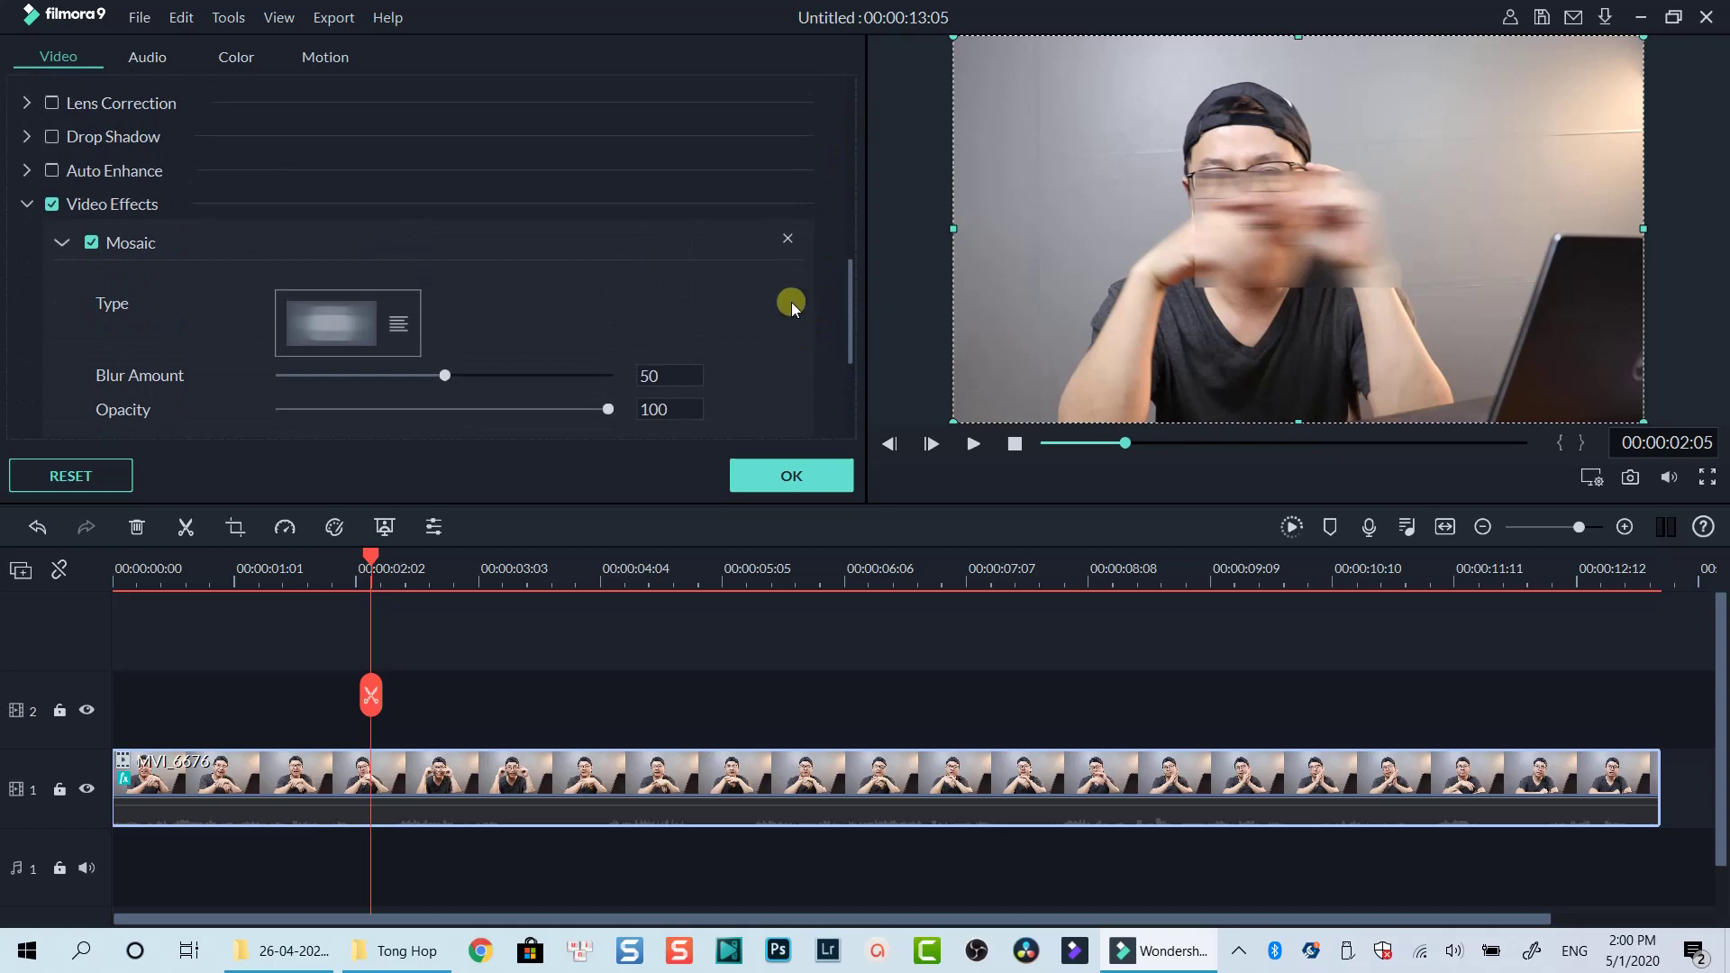
{"action": "left_click", "coordinate": [90, 243]}
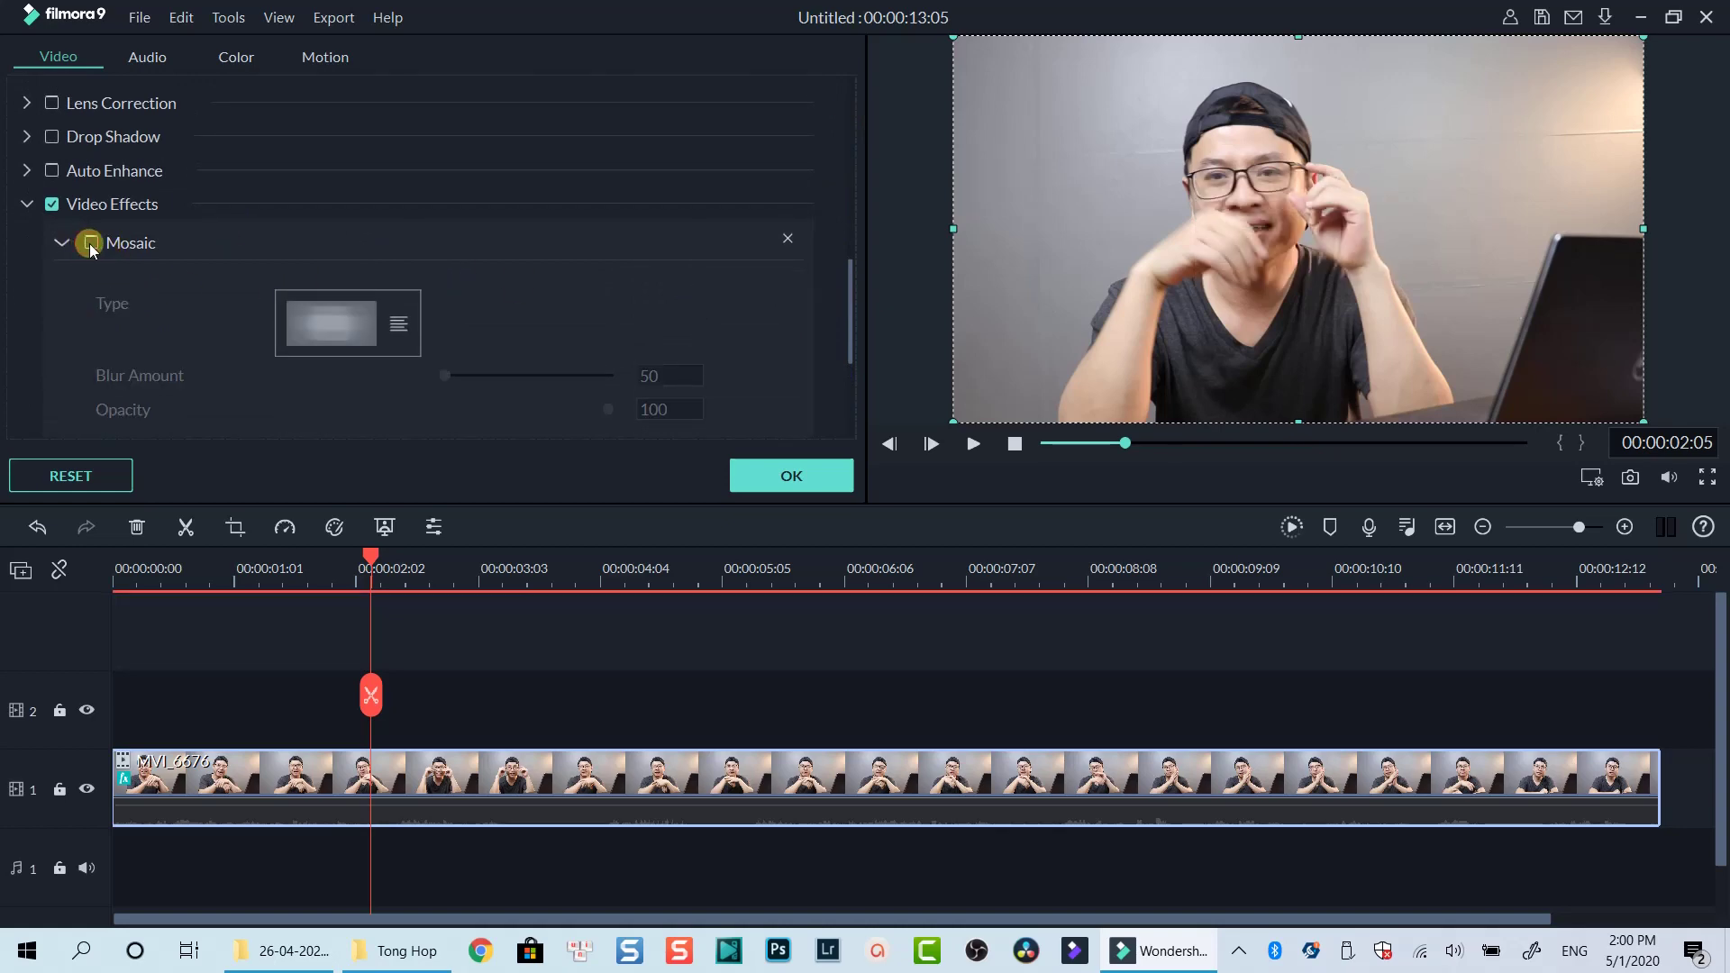
{"action": "left_click", "coordinate": [90, 243]}
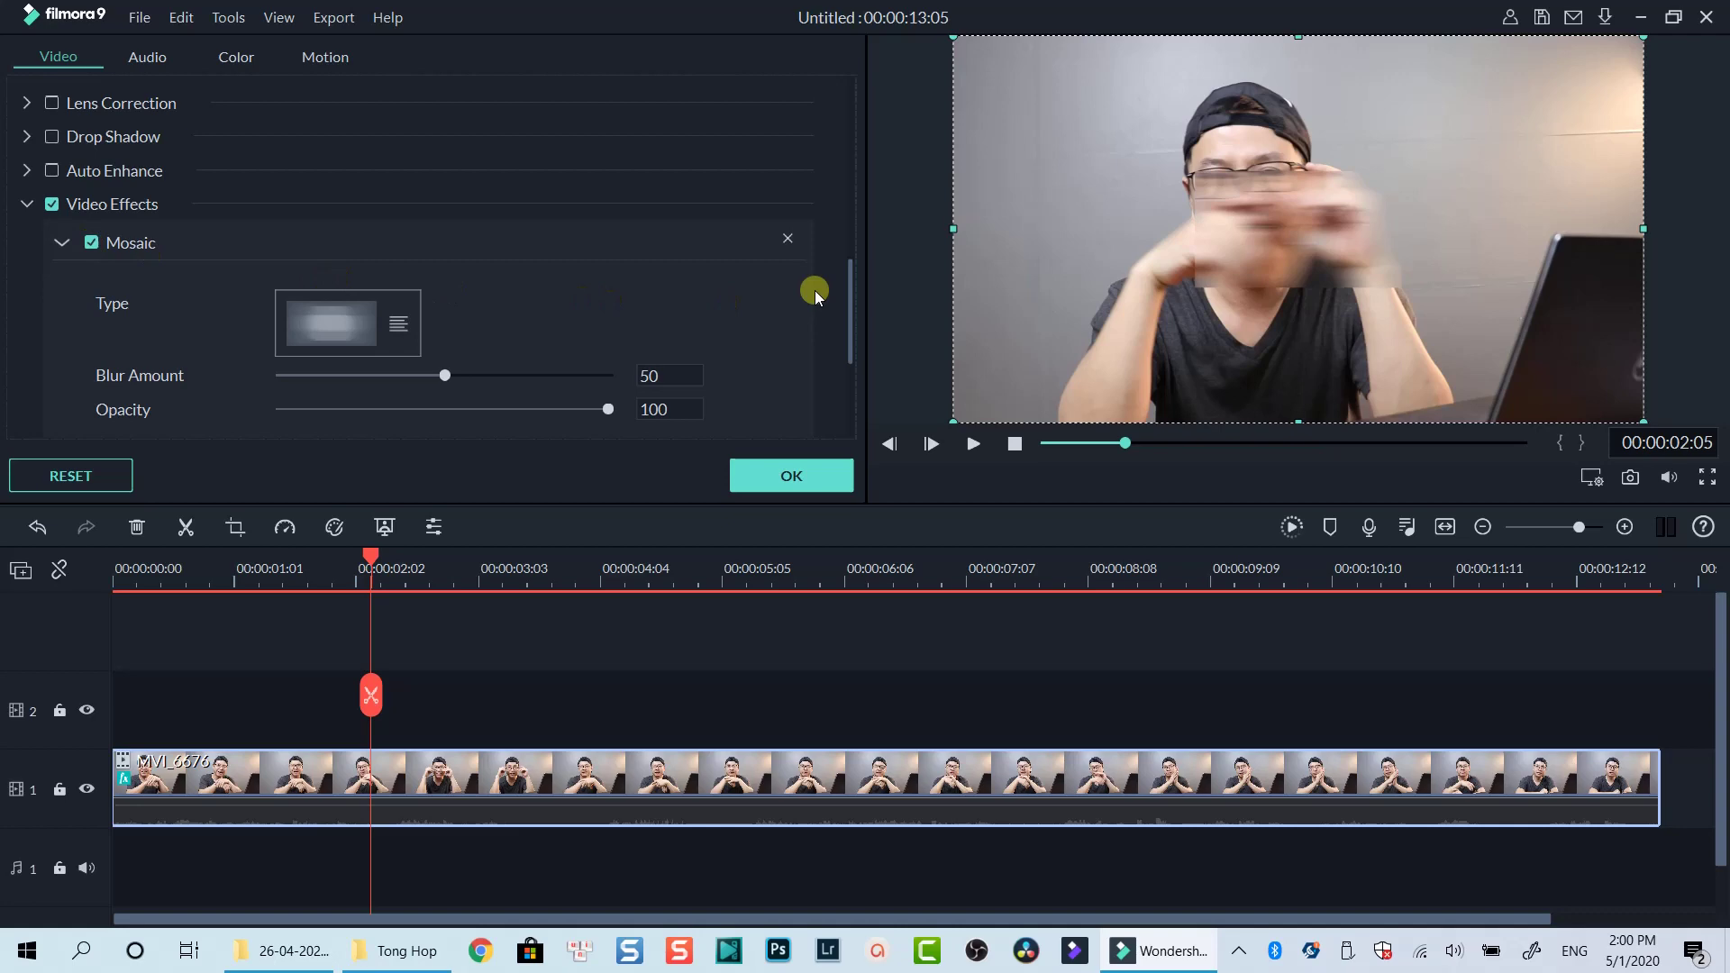
Change the Mosaic type to the square pixel pattern, with Blur Amount 38 and Opacity 78
{"action": "left_click", "coordinate": [403, 322]}
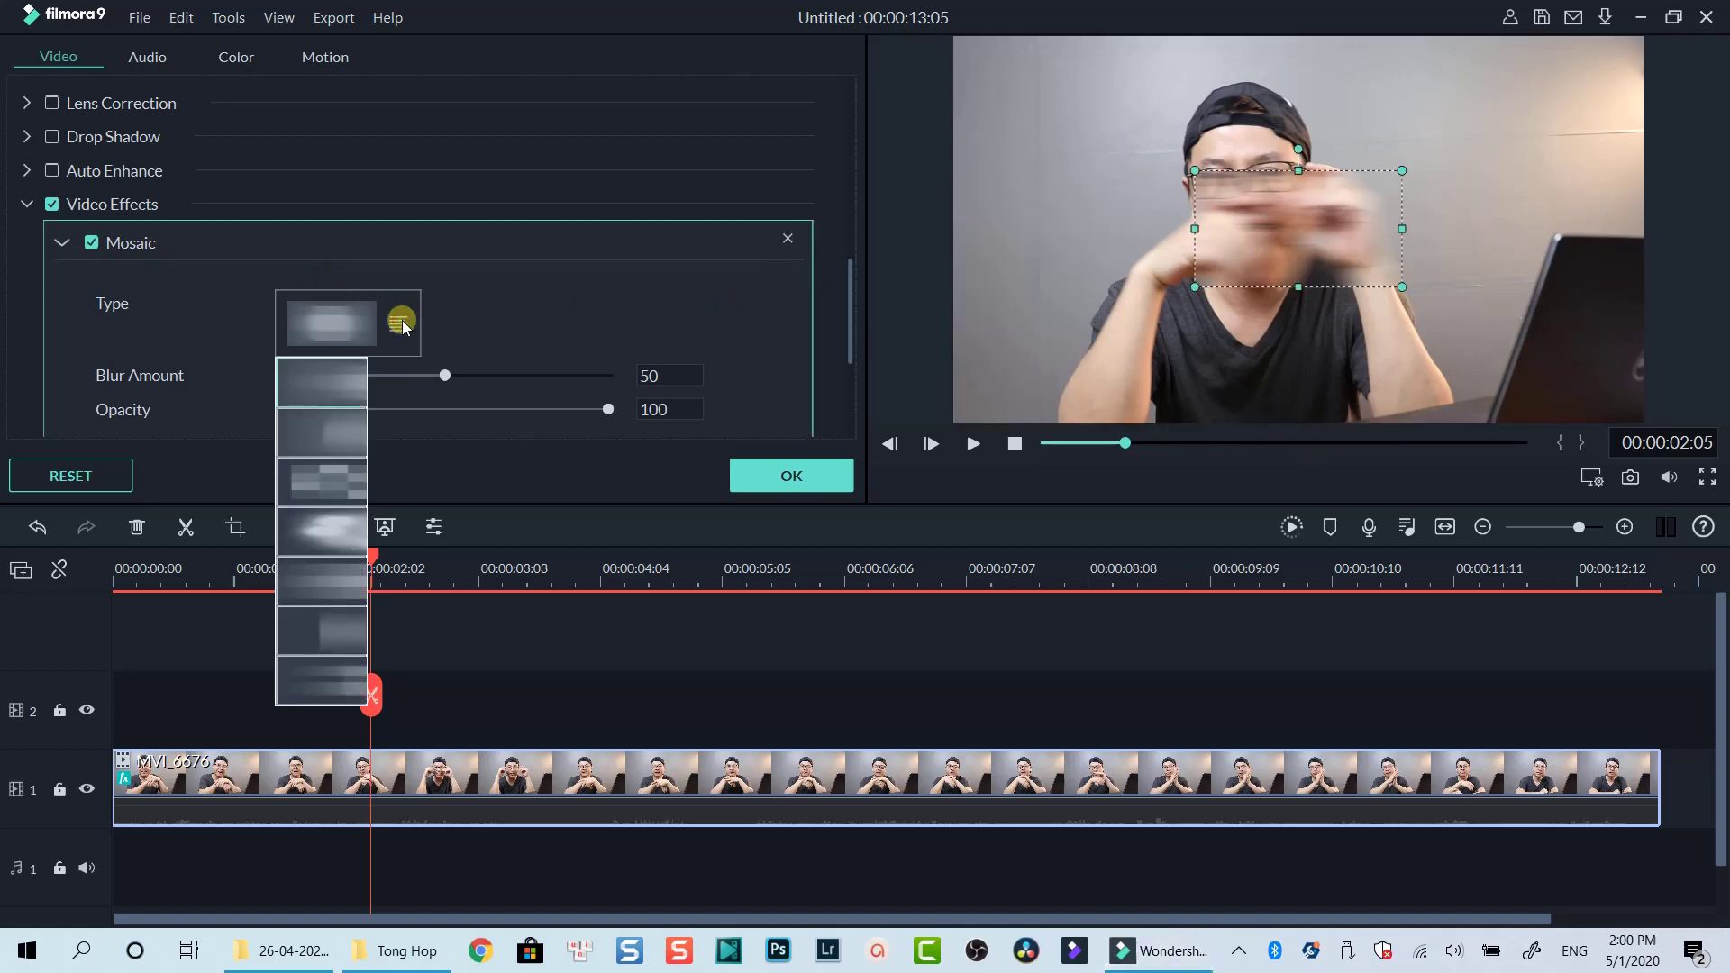
{"action": "left_click", "coordinate": [316, 485]}
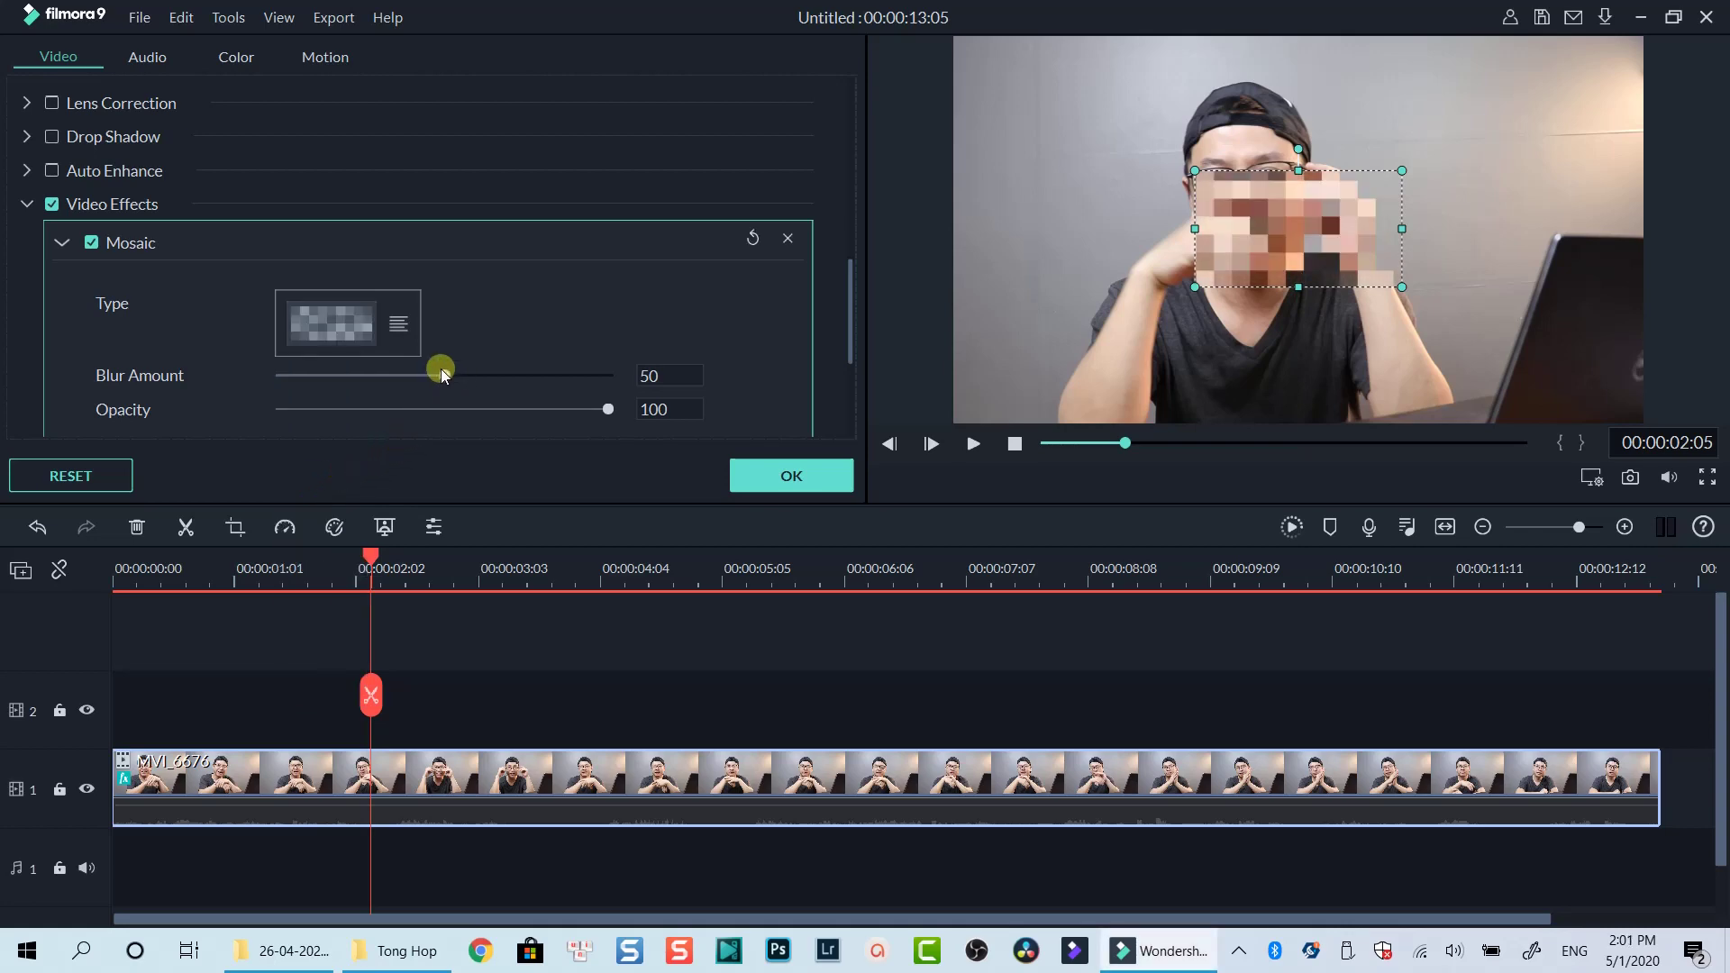
{"action": "mouse_move", "coordinate": [441, 373]}
{"action": "left_mouse_down"}
{"action": "mouse_move", "coordinate": [564, 366]}
{"action": "mouse_move", "coordinate": [386, 371]}
{"action": "mouse_move", "coordinate": [406, 374]}
{"action": "left_mouse_up"}
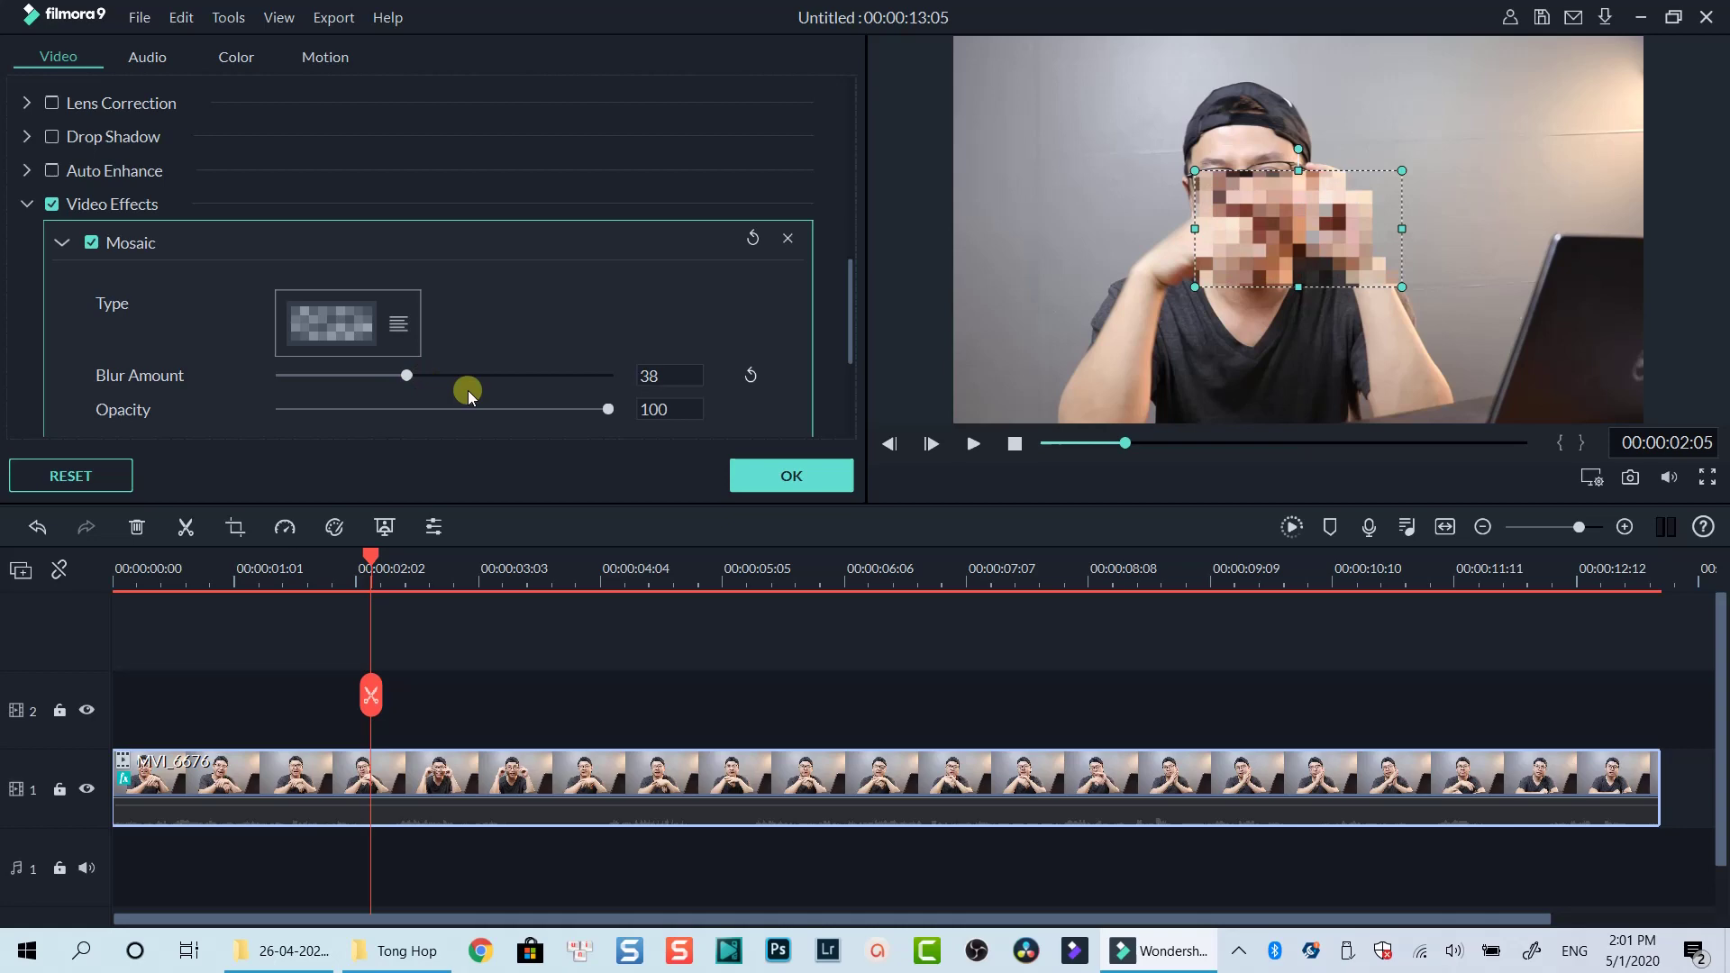
{"action": "left_click_drag", "start_coordinate": [600, 405], "coordinate": [532, 414]}
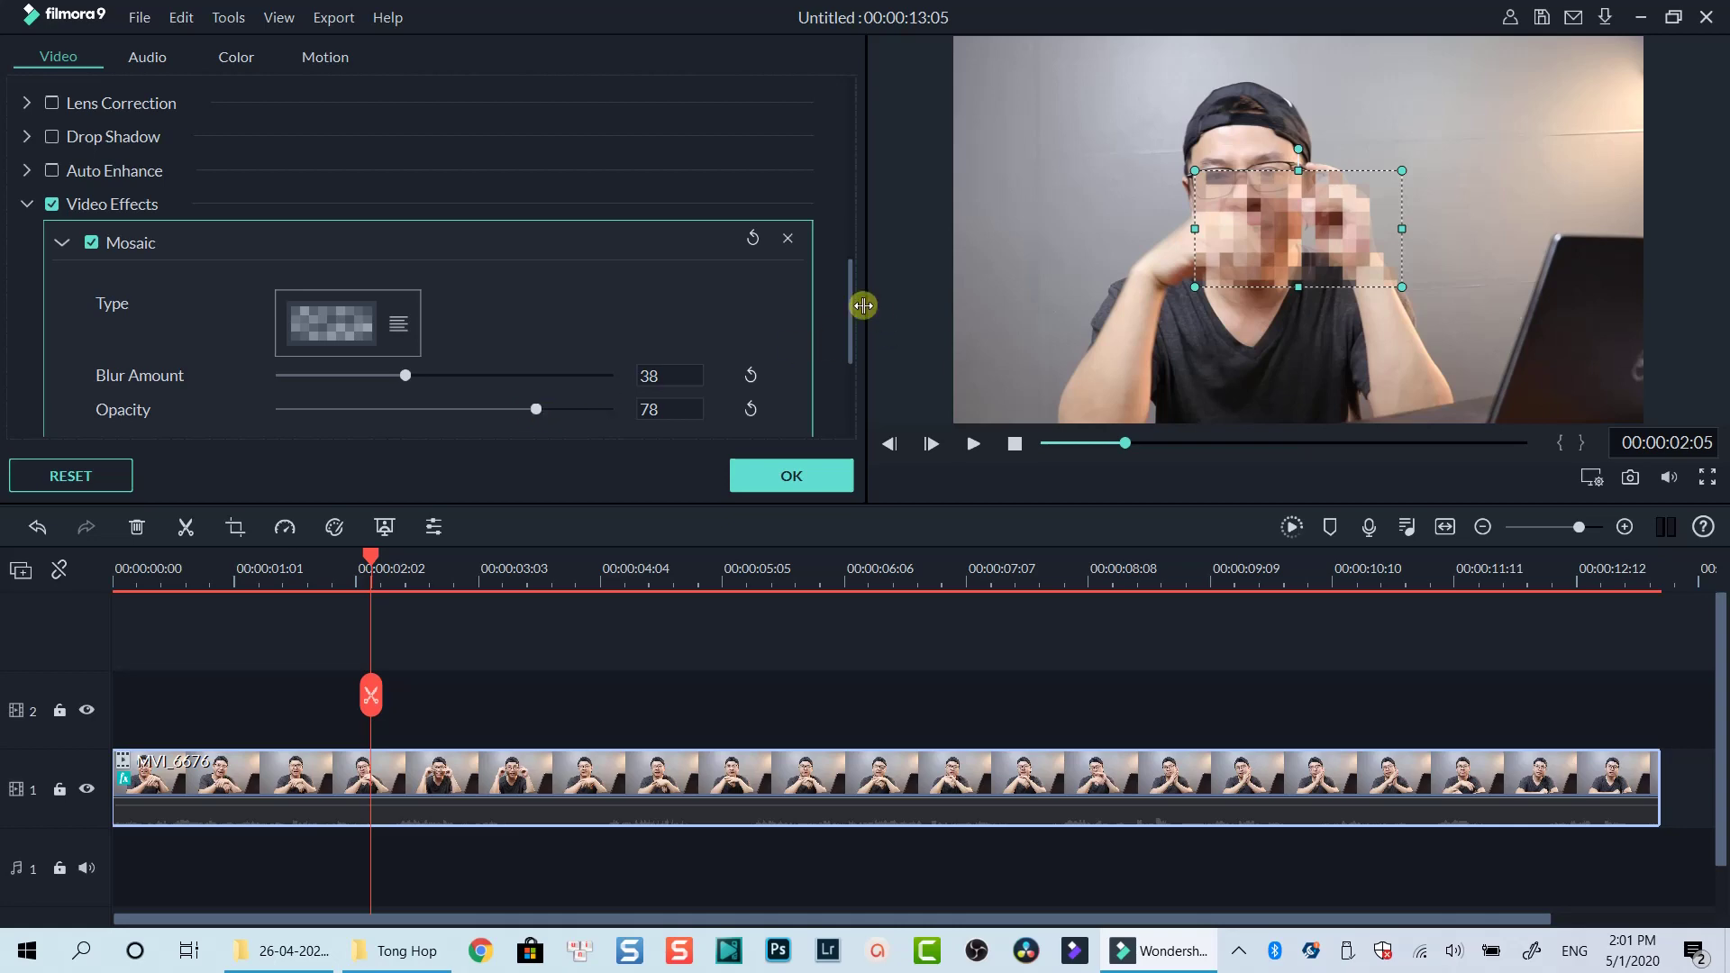
Move and resize the mosaic area in the preview to cover the man's whole head, and check it in playback
{"action": "left_click_drag", "start_coordinate": [852, 299], "coordinate": [853, 375]}
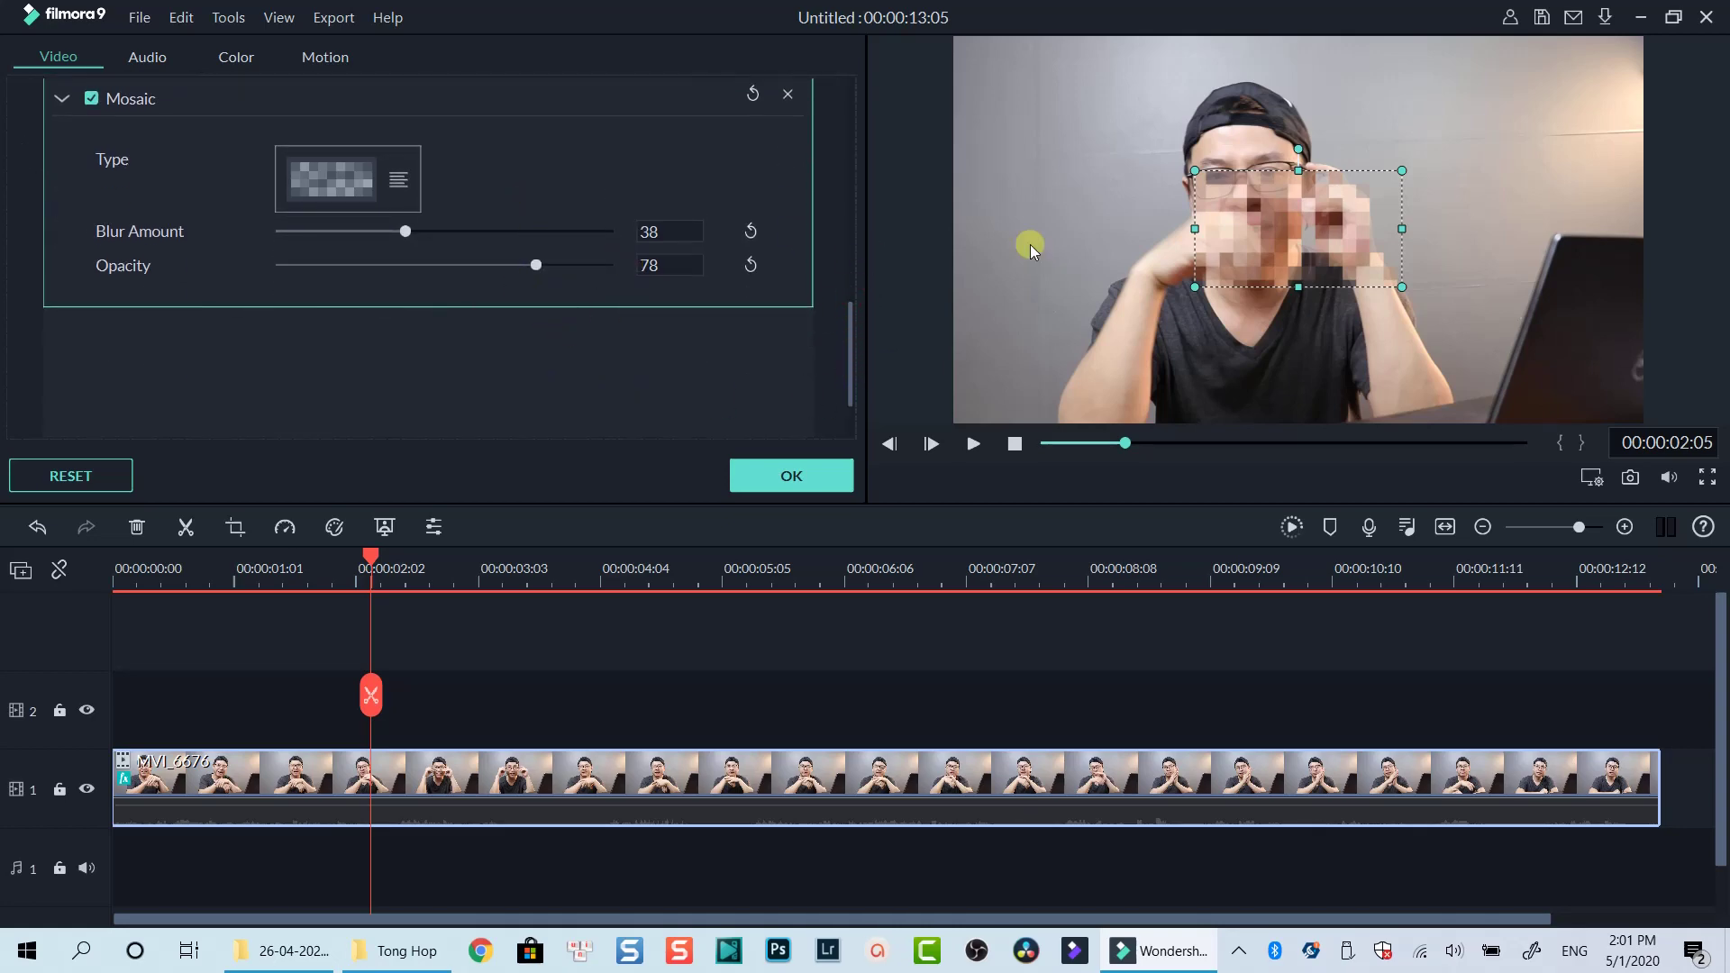
{"action": "left_click_drag", "start_coordinate": [1274, 247], "coordinate": [1196, 137]}
{"action": "left_click_drag", "start_coordinate": [1241, 190], "coordinate": [1238, 301]}
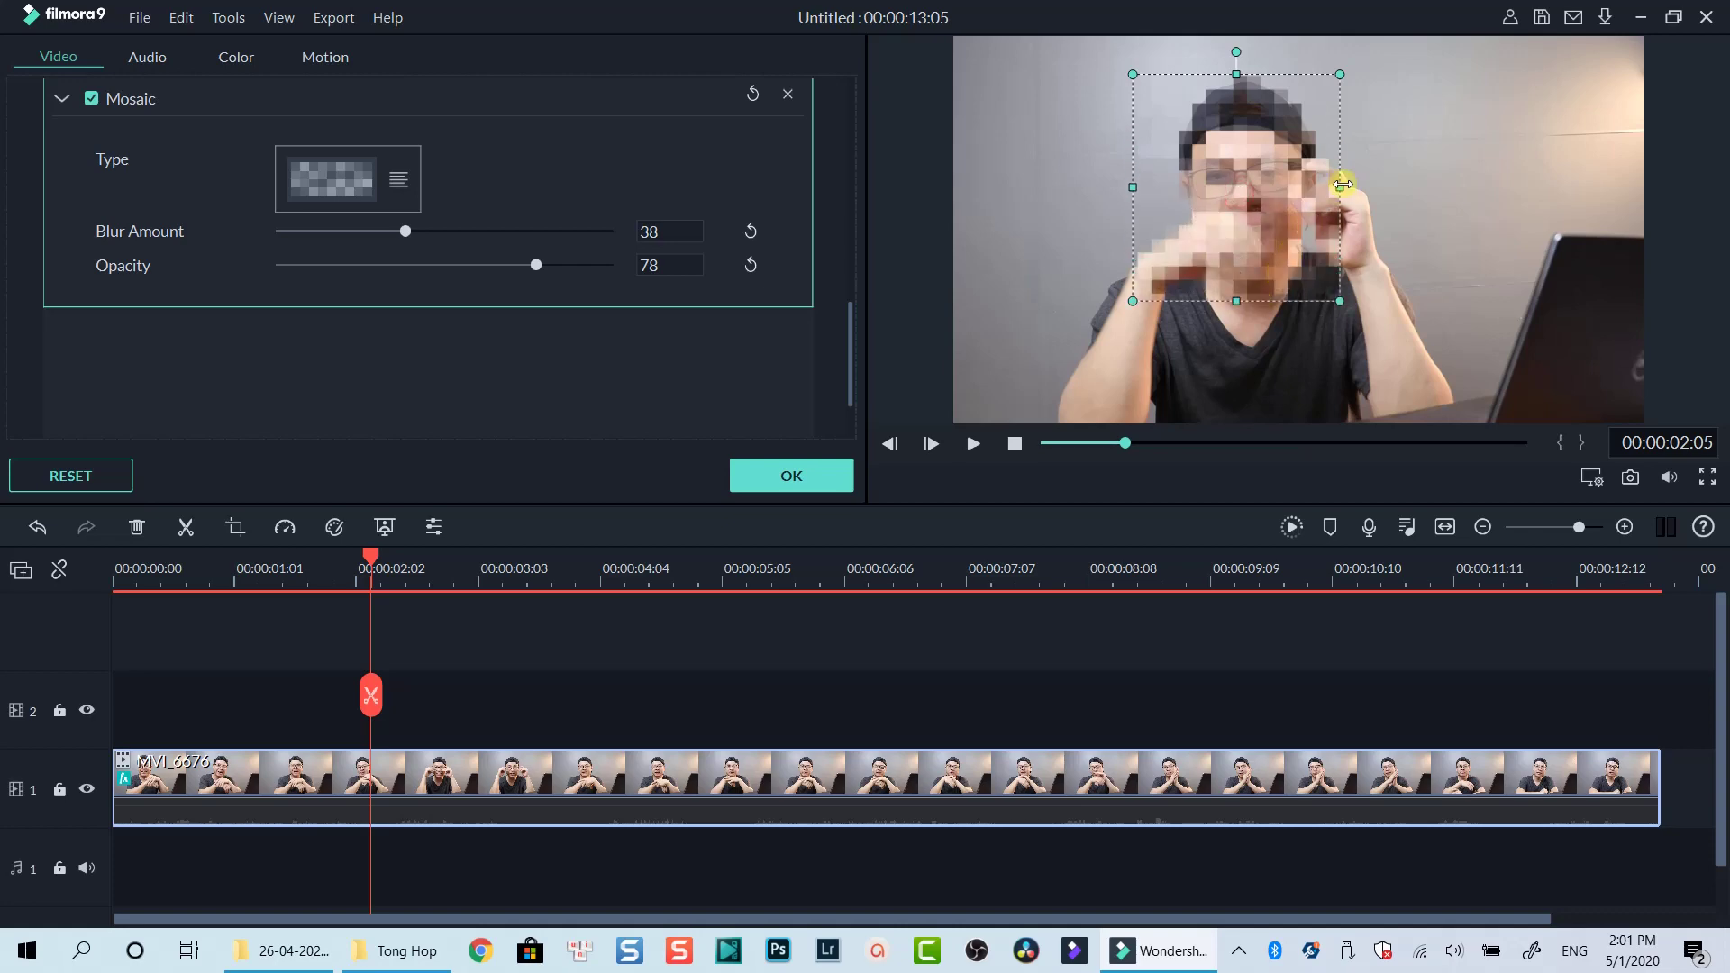
{"action": "left_click_drag", "start_coordinate": [1349, 185], "coordinate": [1376, 186]}
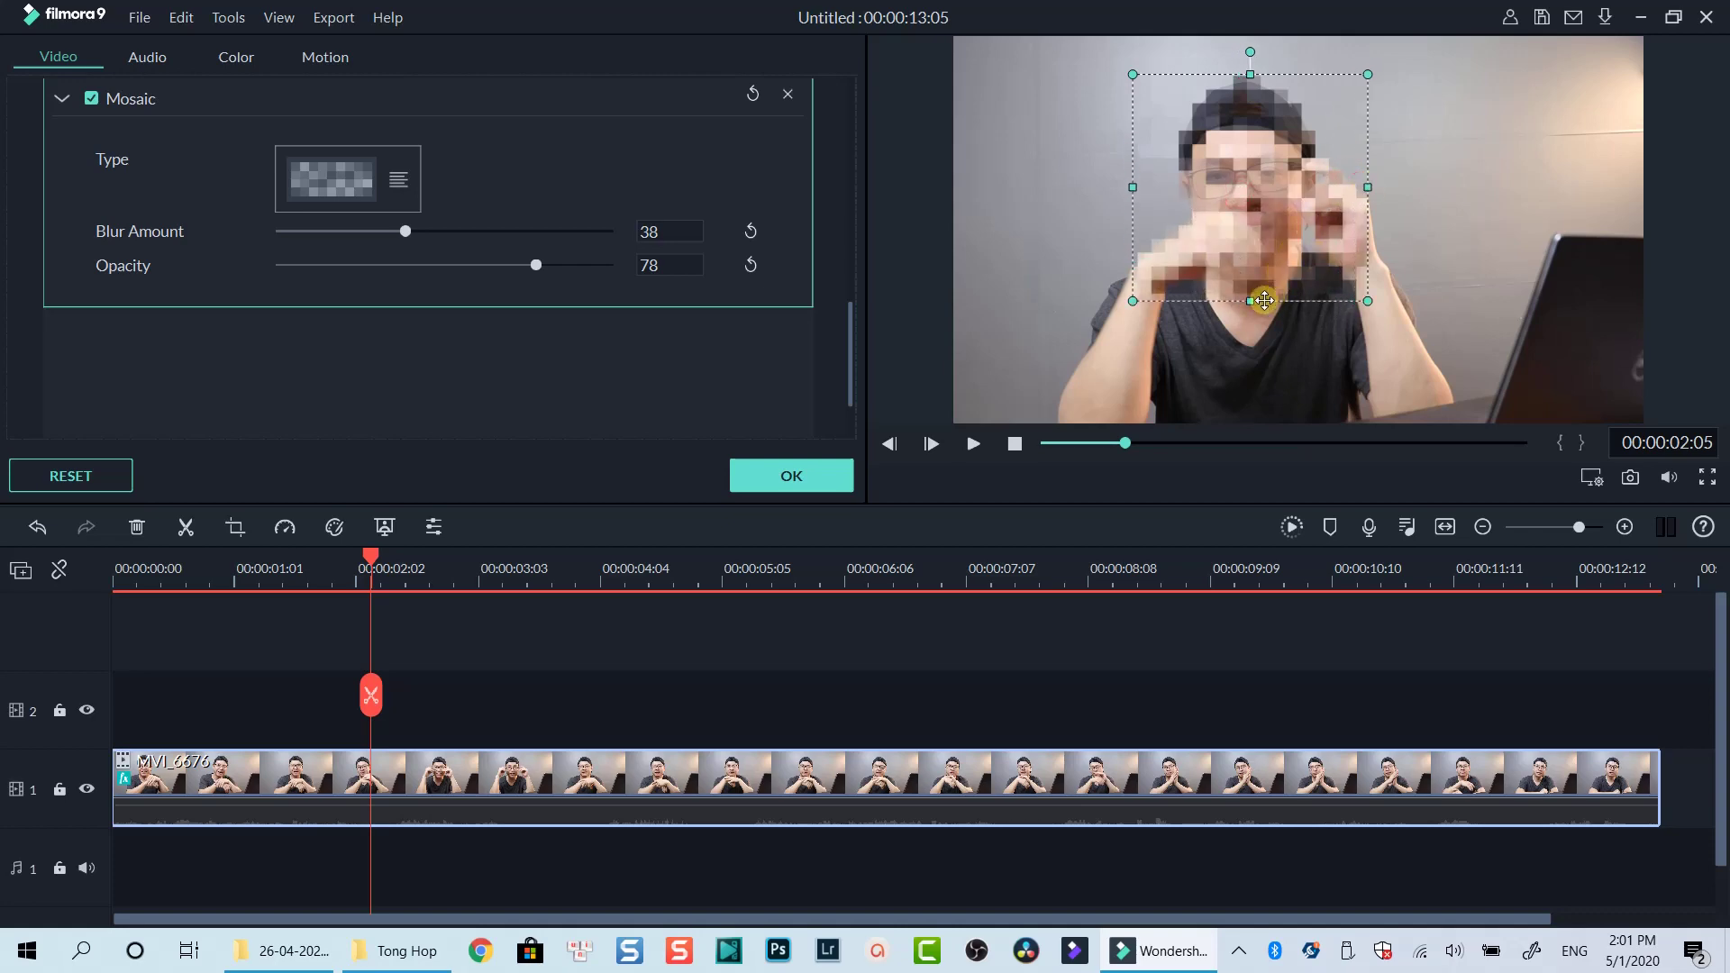
{"action": "left_click_drag", "start_coordinate": [1137, 301], "coordinate": [1163, 287]}
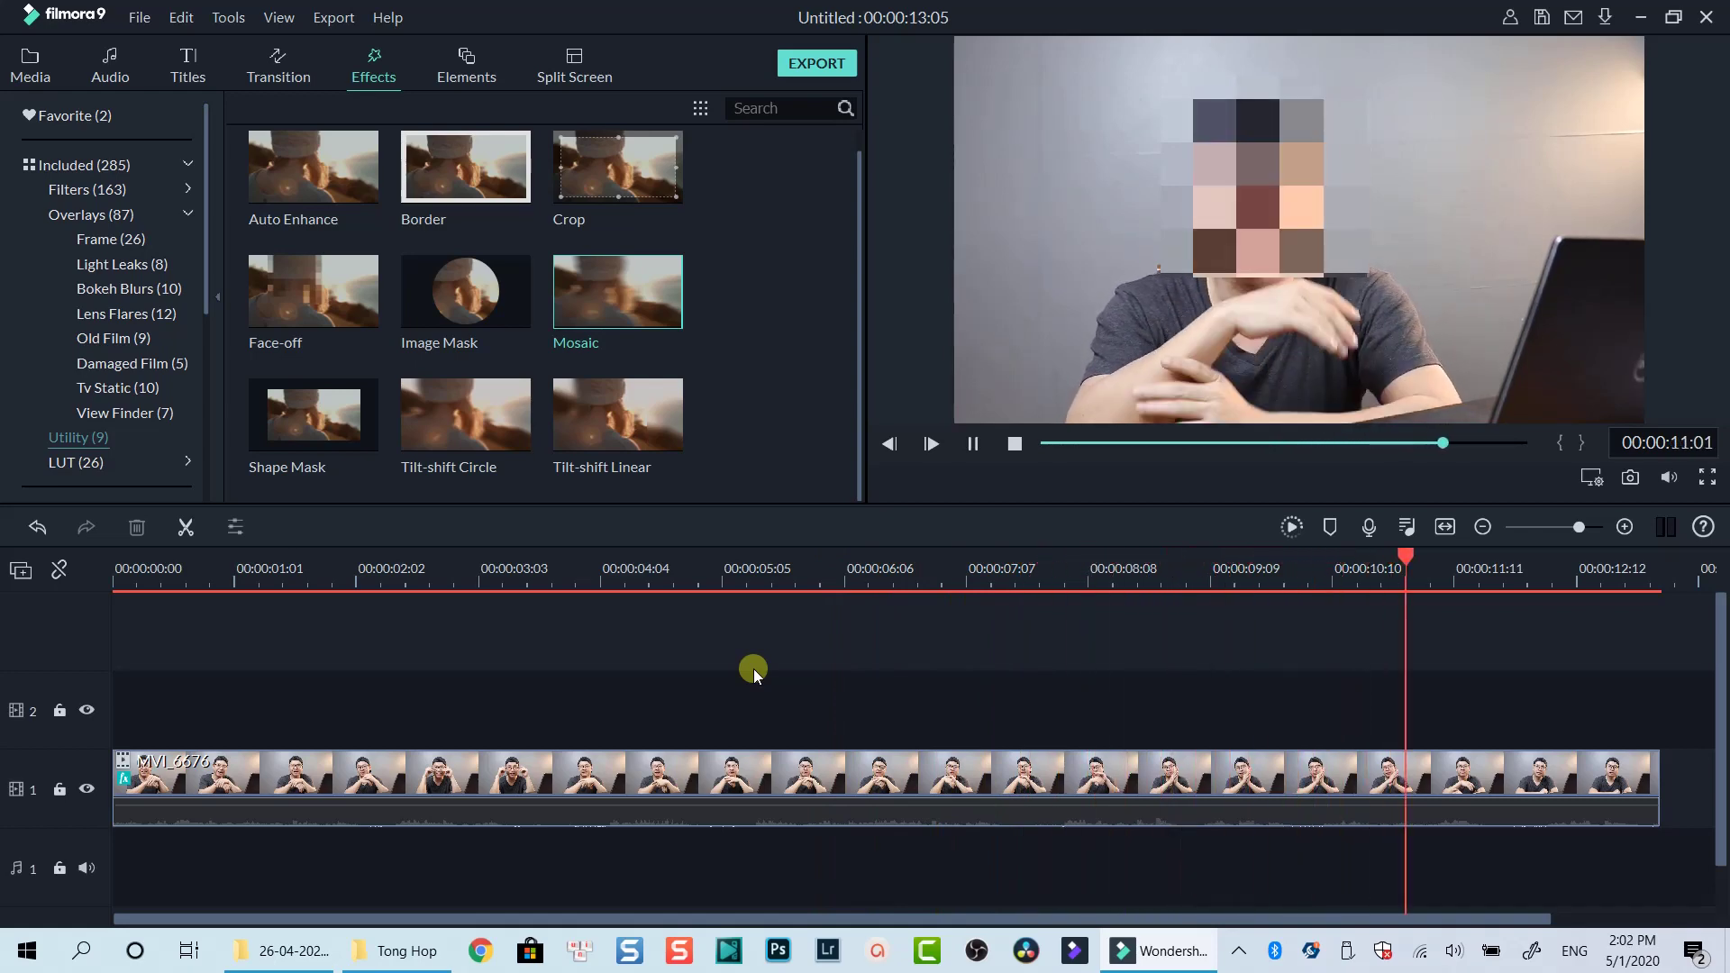
{"action": "key", "text": "space"}
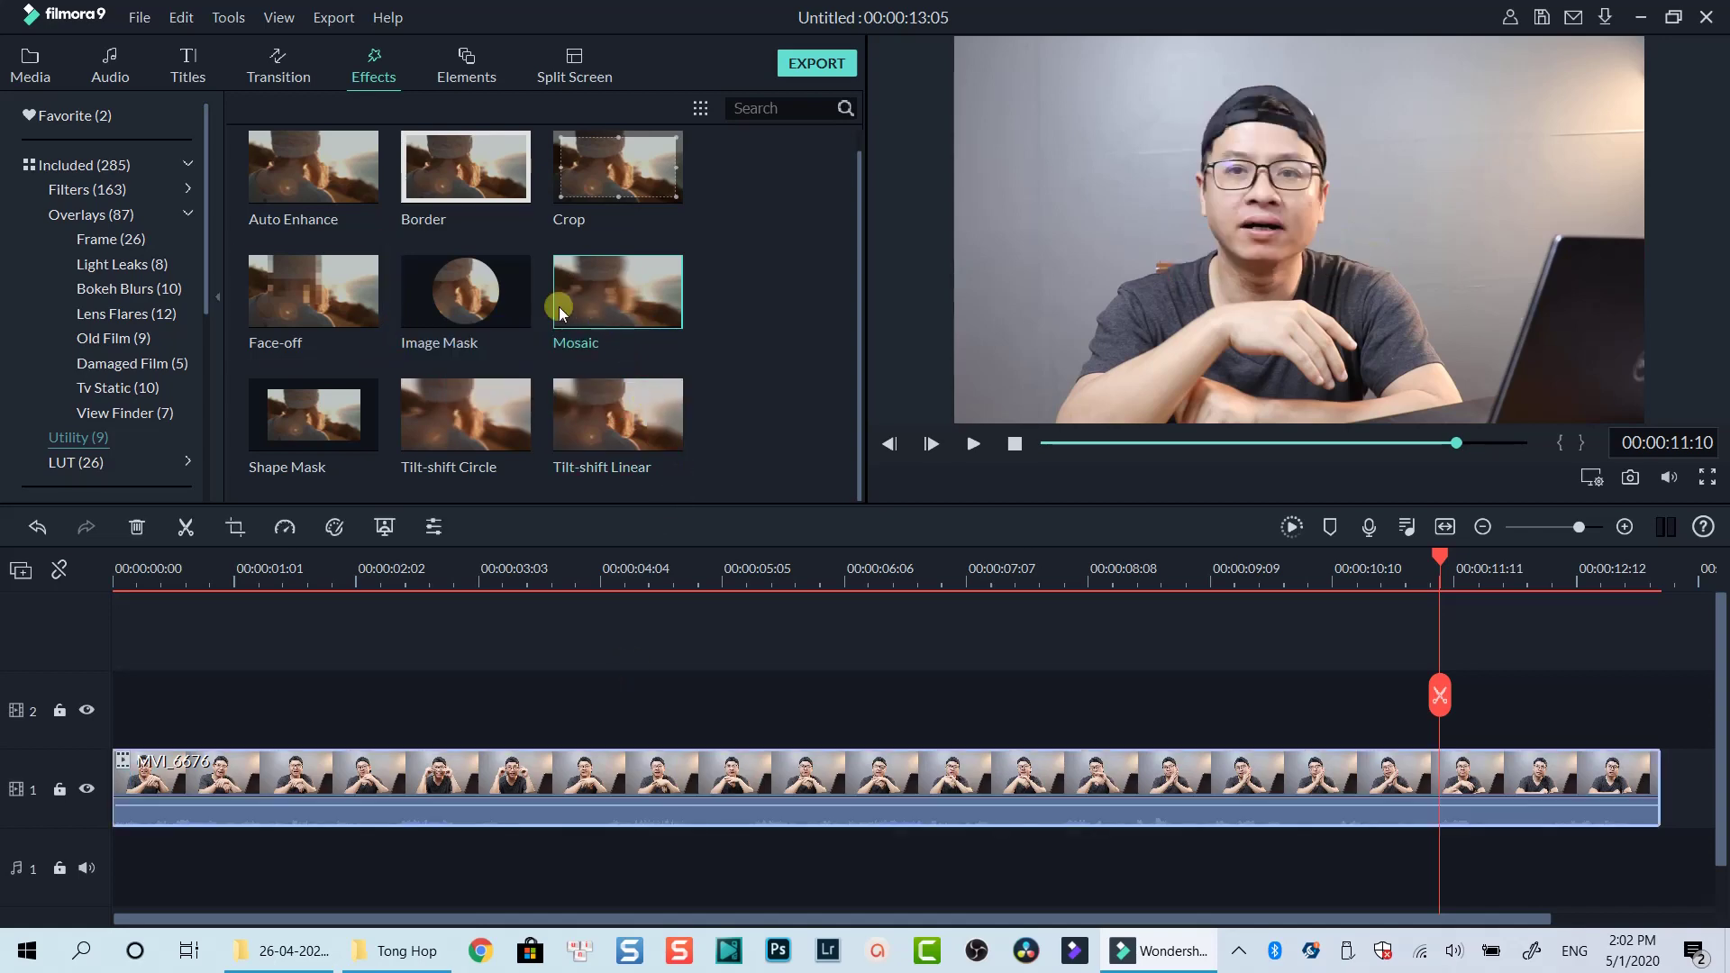
Apply the Face-off effect to the MVI_6676 clip and choose the angry grey cat as the preset face
{"action": "mouse_move", "coordinate": [288, 311]}
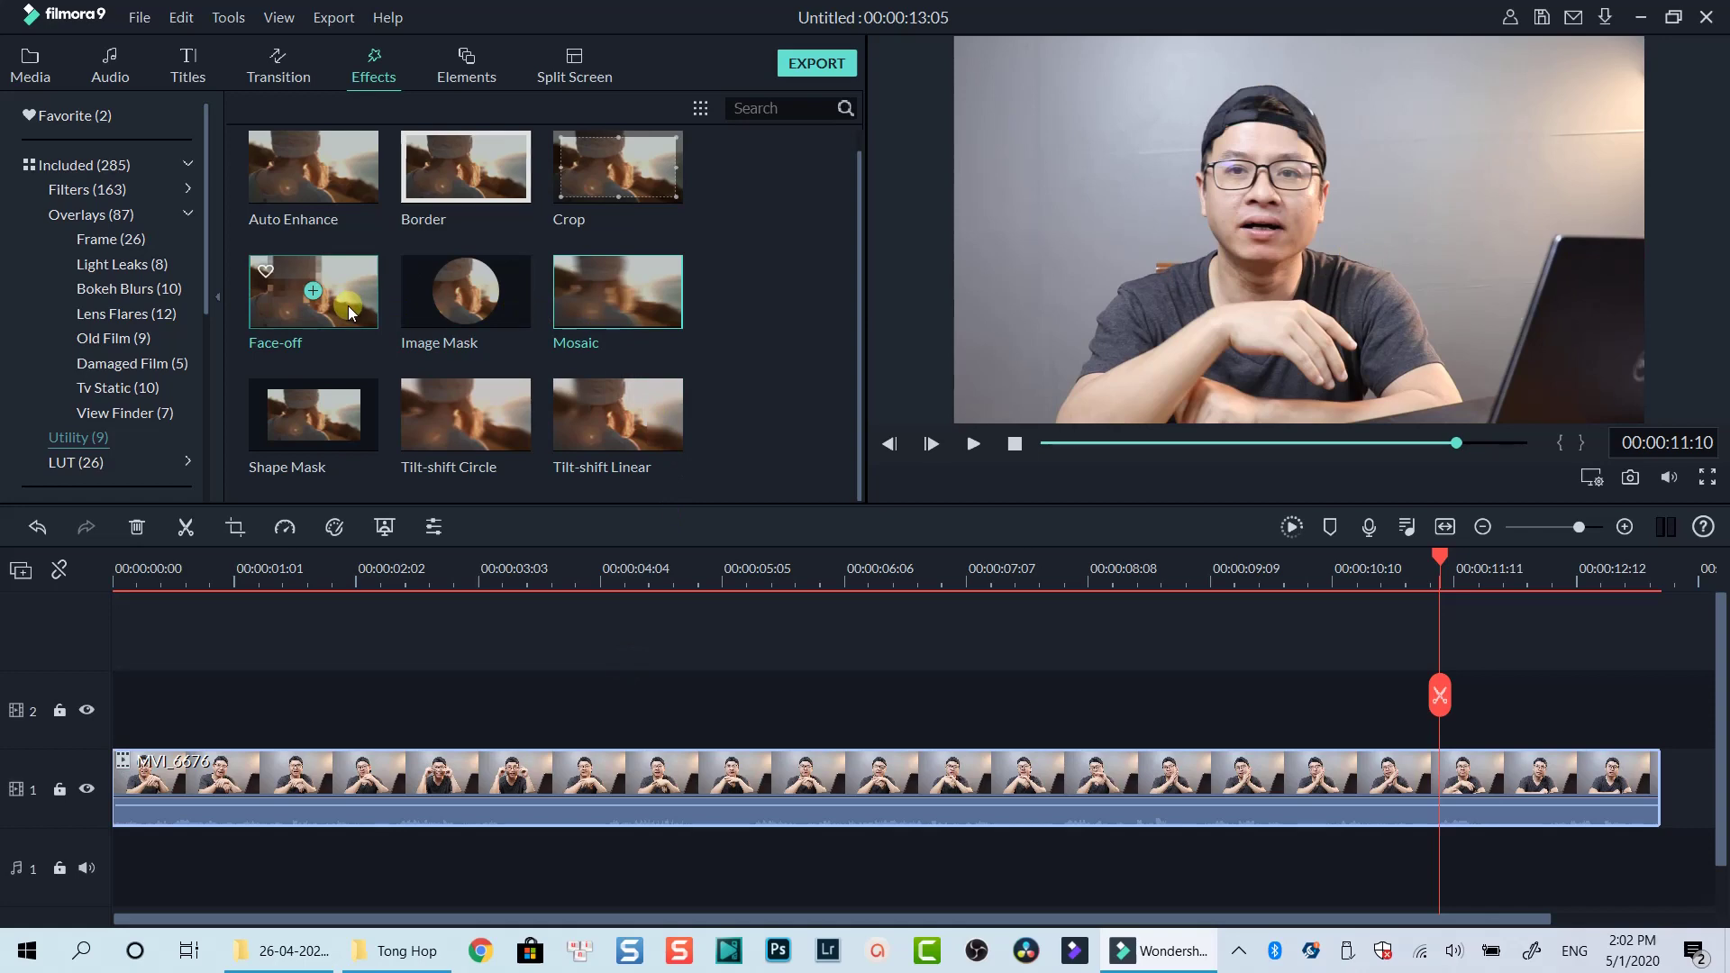
{"action": "left_click_drag", "start_coordinate": [340, 316], "coordinate": [129, 798]}
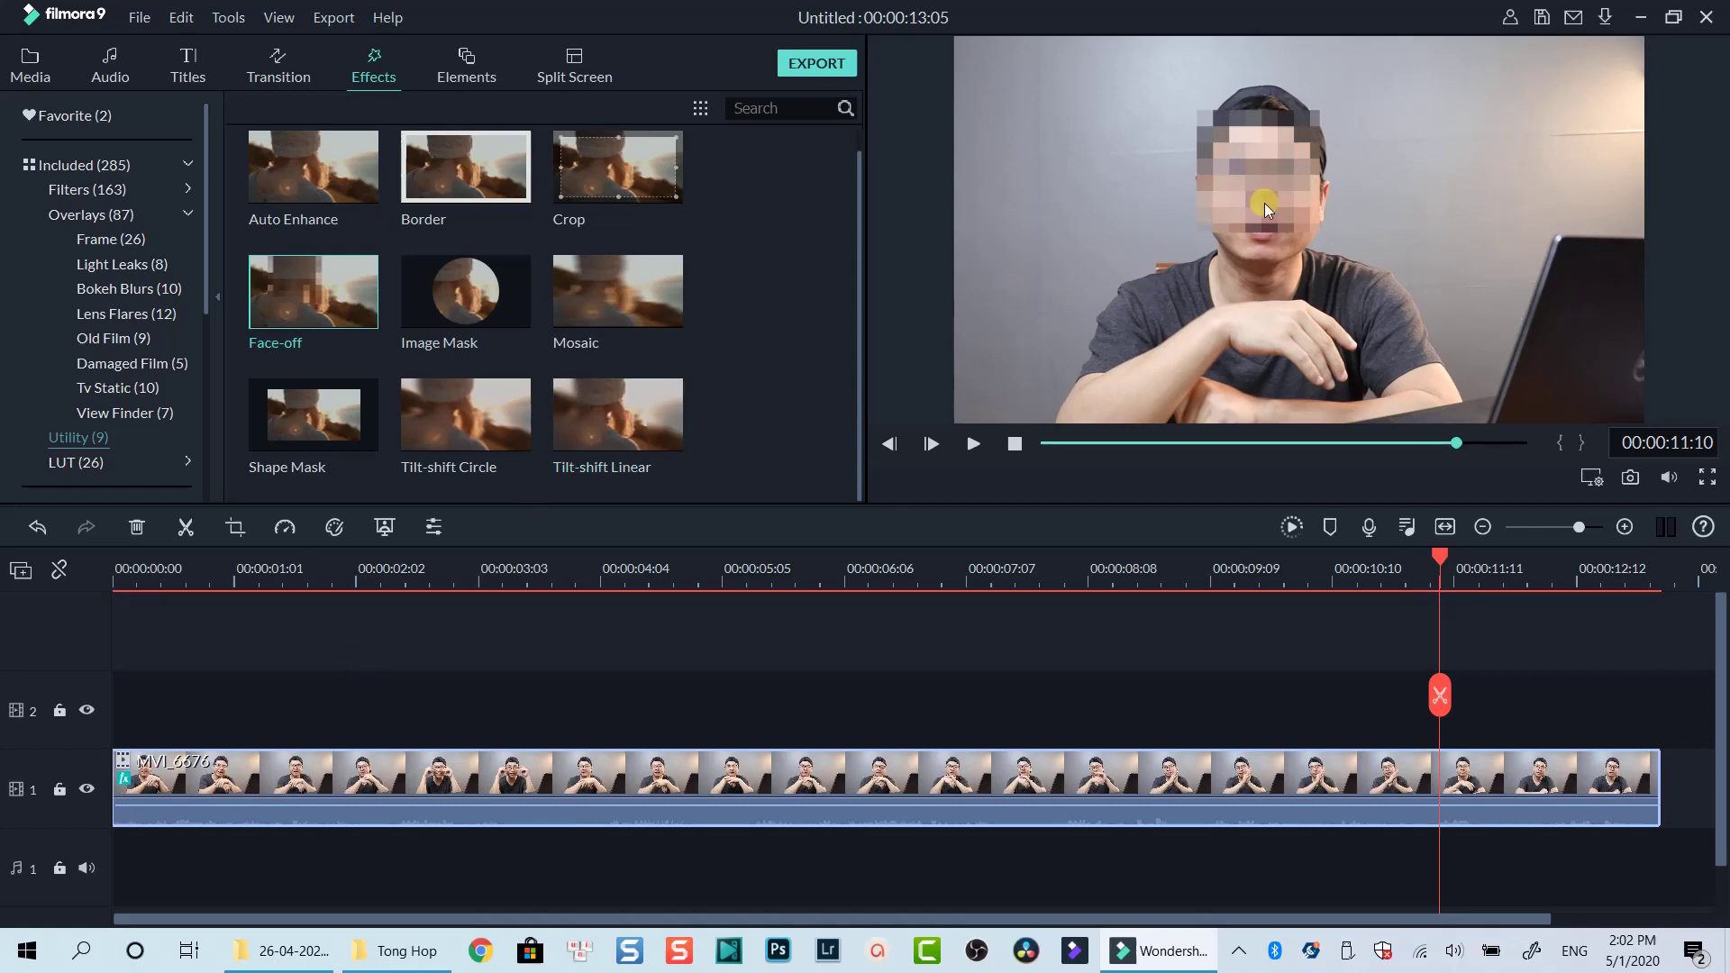
{"action": "double_click", "coordinate": [252, 775]}
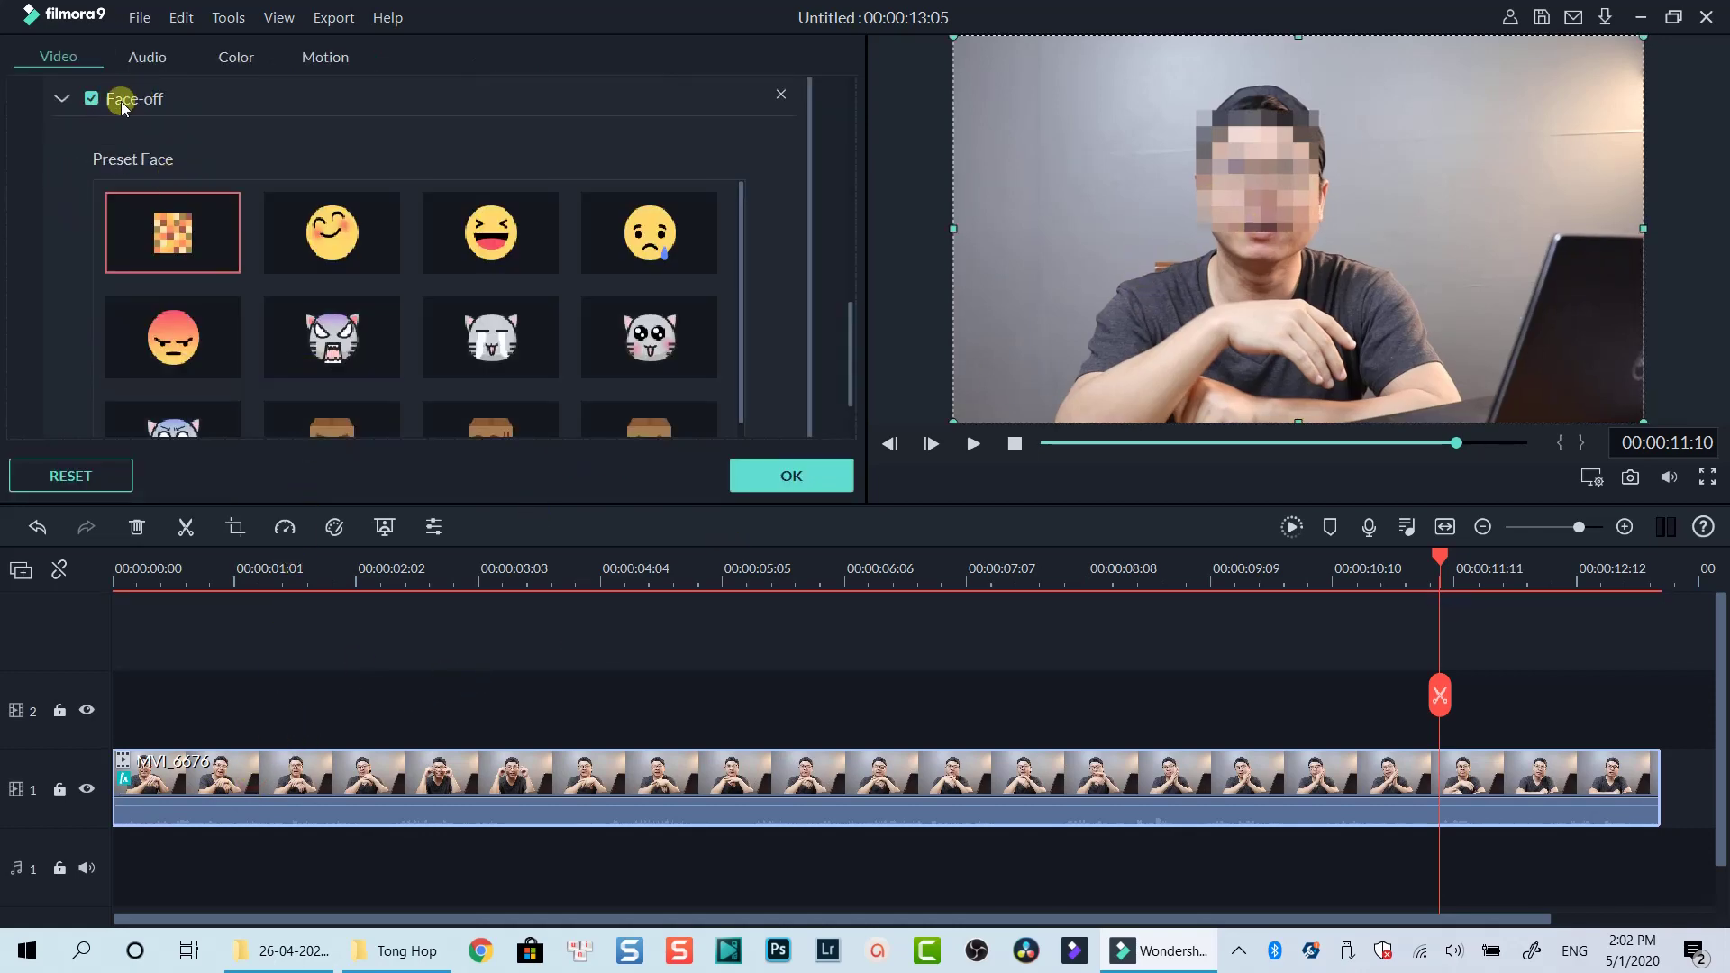
{"action": "scroll", "coordinate": [332, 239], "scroll_direction": "down", "scroll_amount": 1}
{"action": "left_click", "coordinate": [333, 255]}
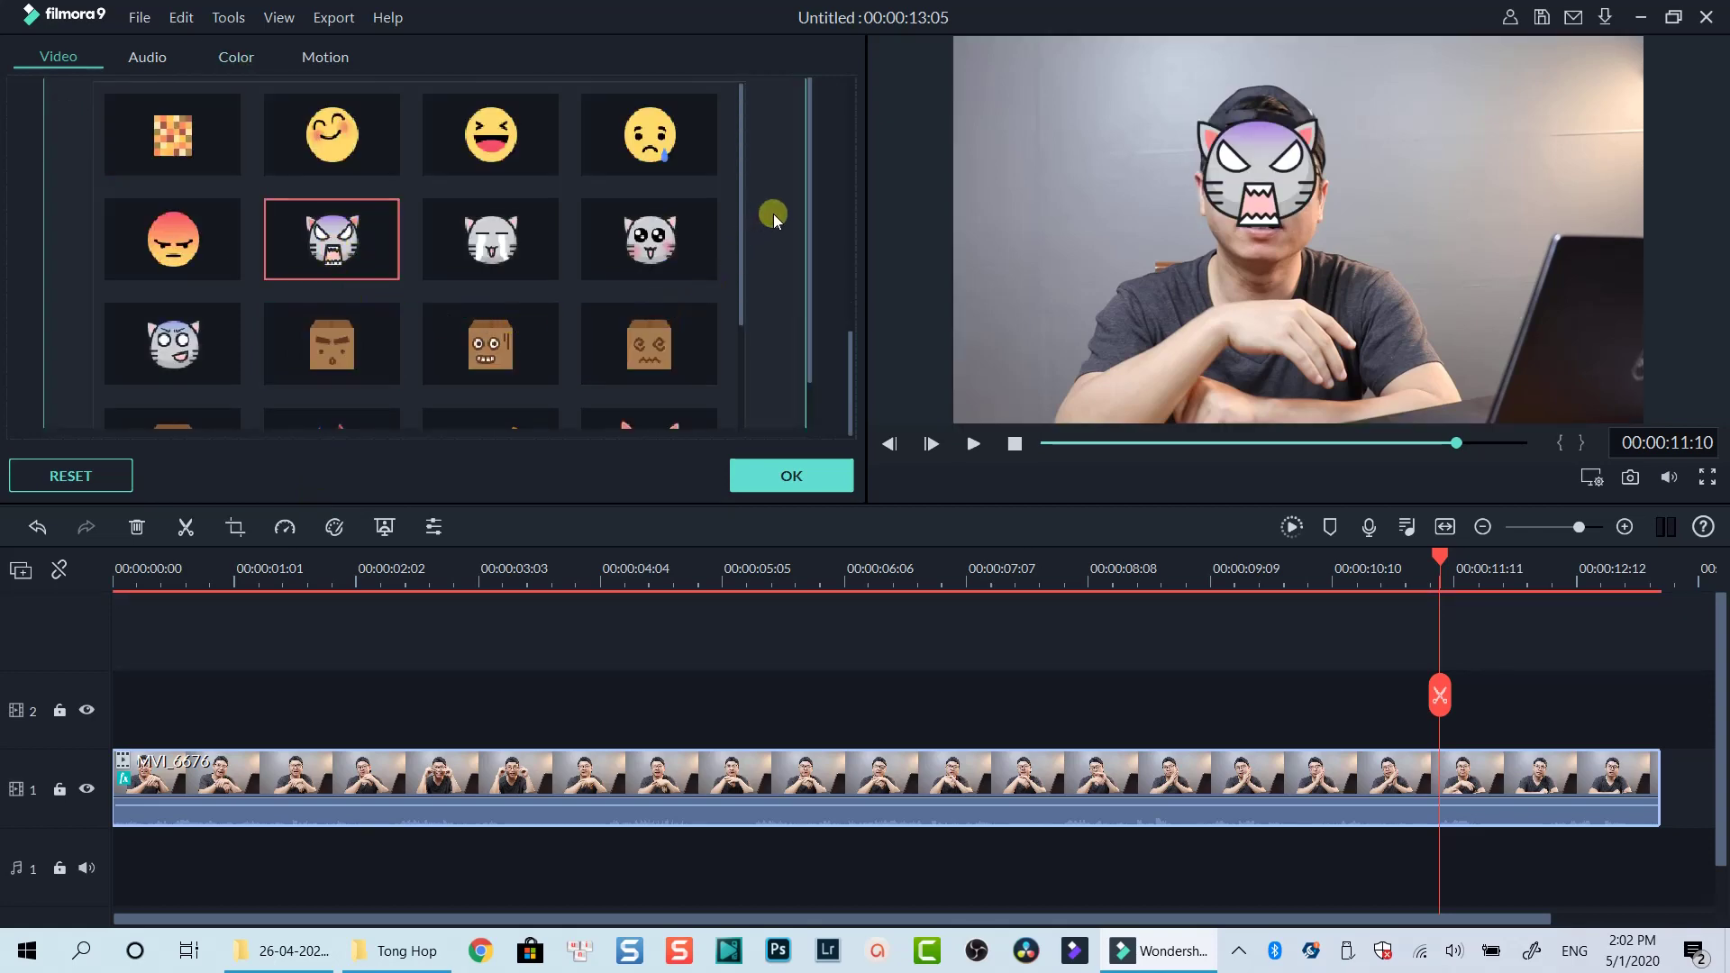
Look through the other preset faces and play the clip from its beginning to check the Face-off effect
{"action": "left_click_drag", "start_coordinate": [739, 200], "coordinate": [738, 344]}
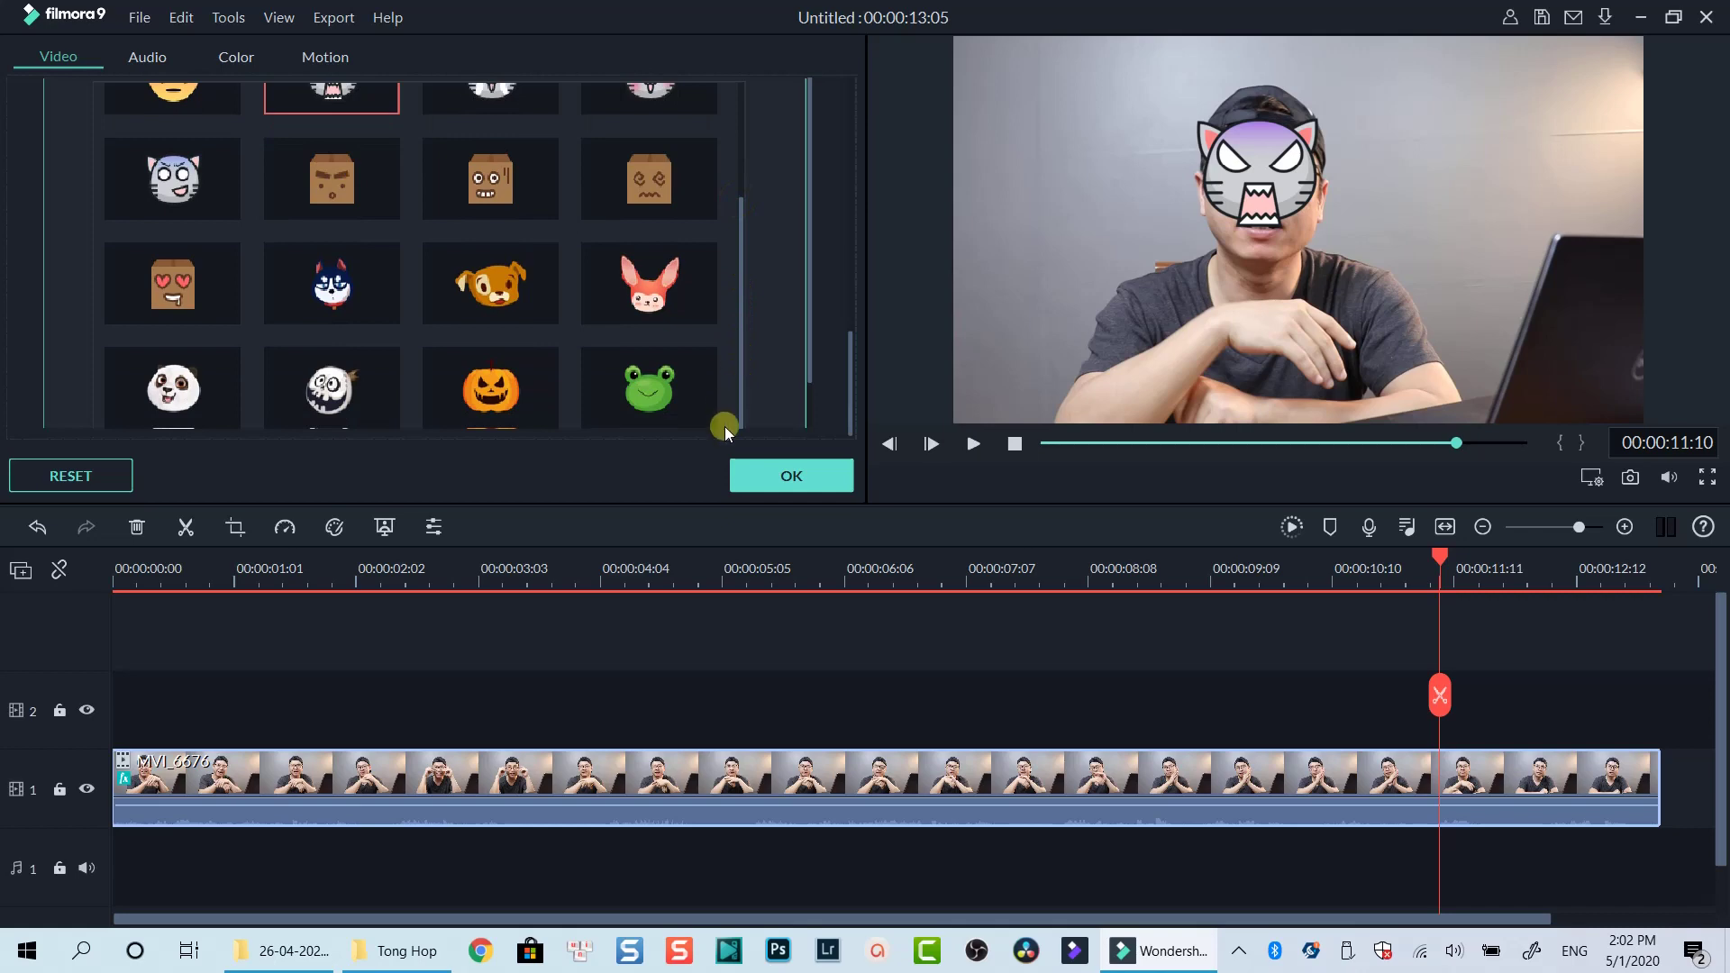
{"action": "left_click", "coordinate": [1254, 191]}
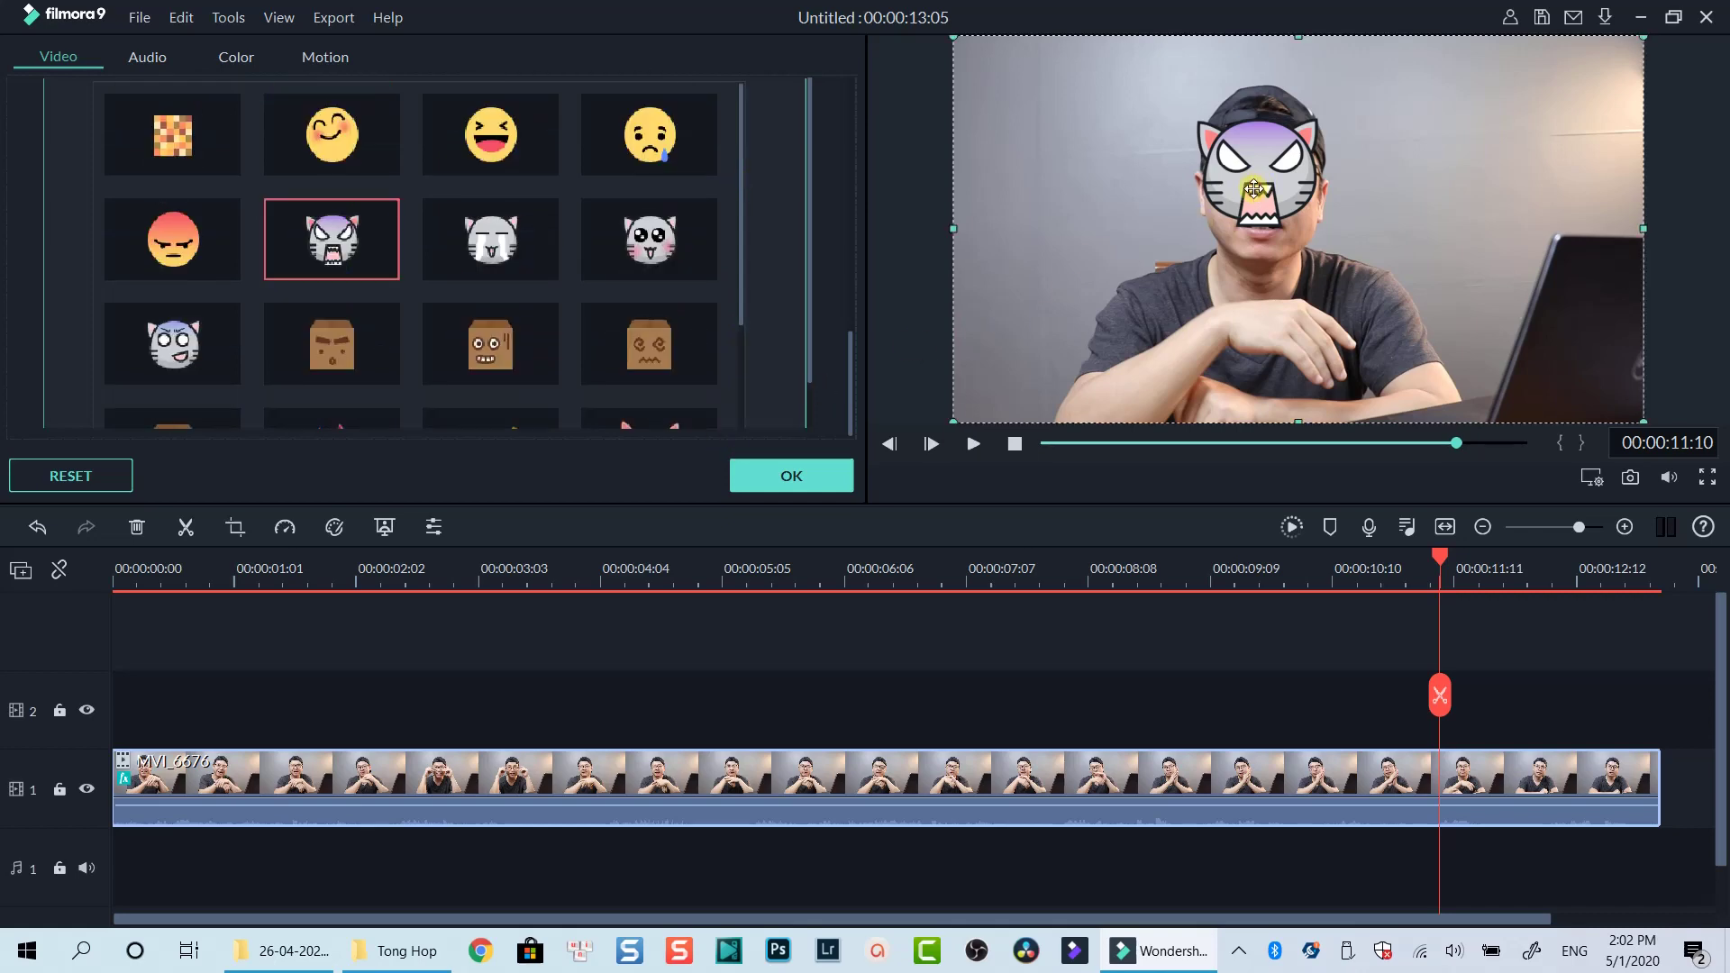
{"action": "left_click", "coordinate": [604, 692]}
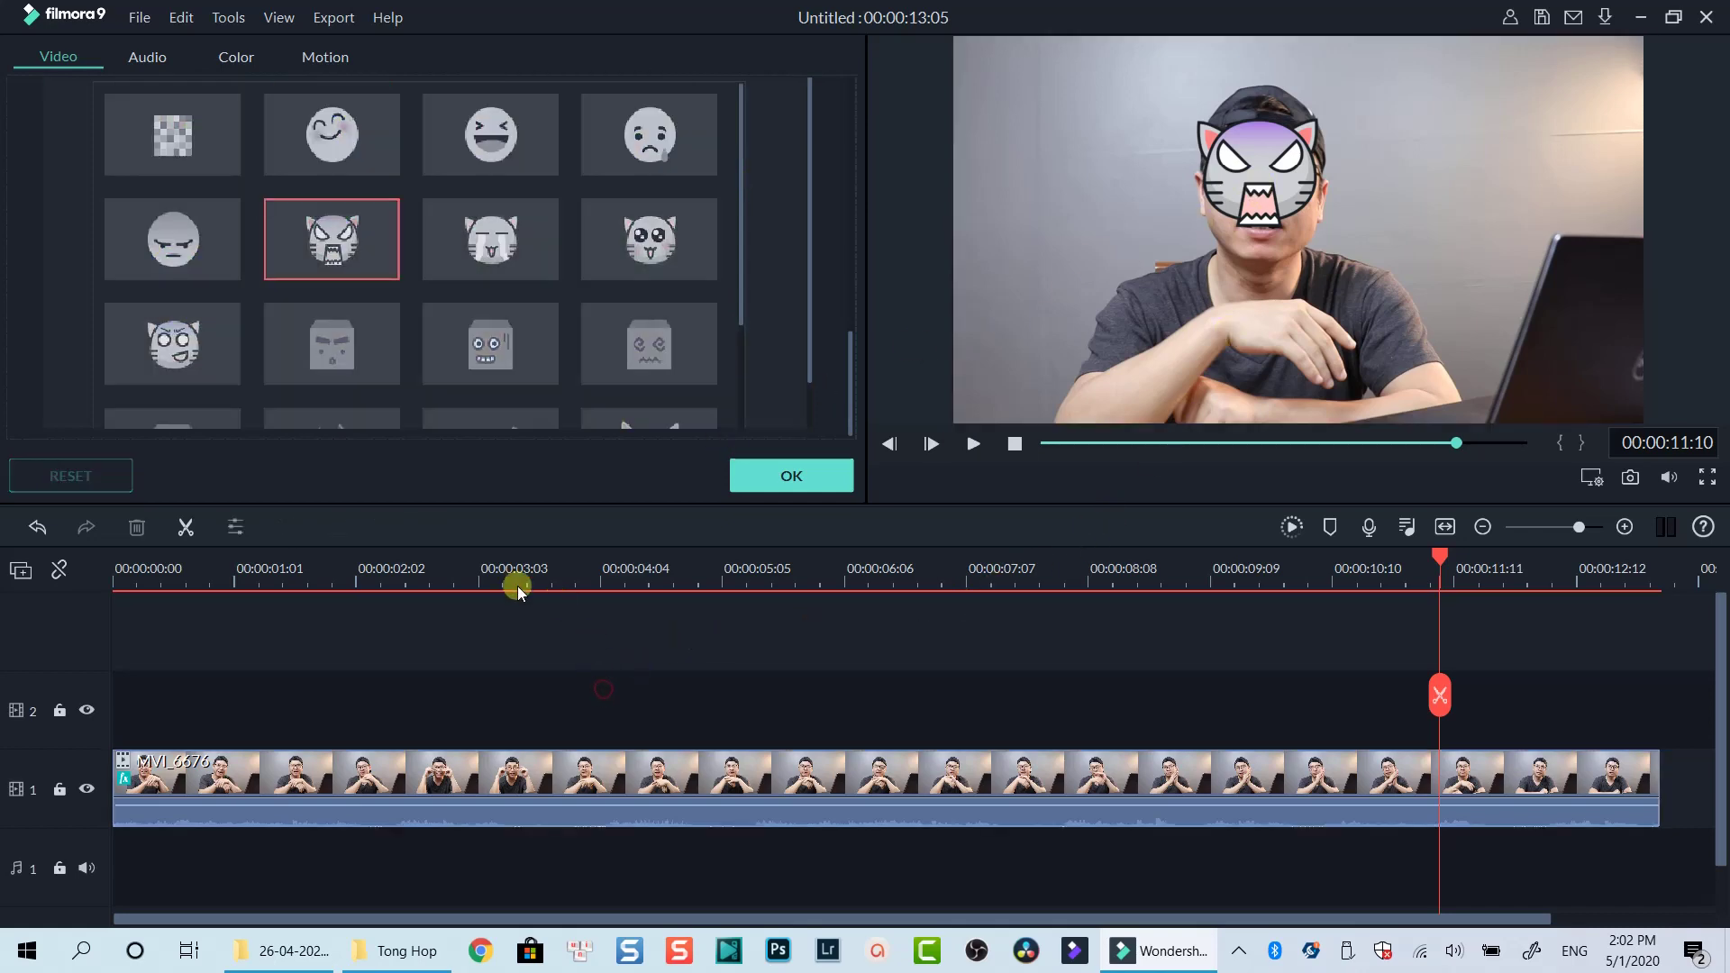
{"action": "left_click", "coordinate": [123, 578]}
{"action": "key", "text": "space"}
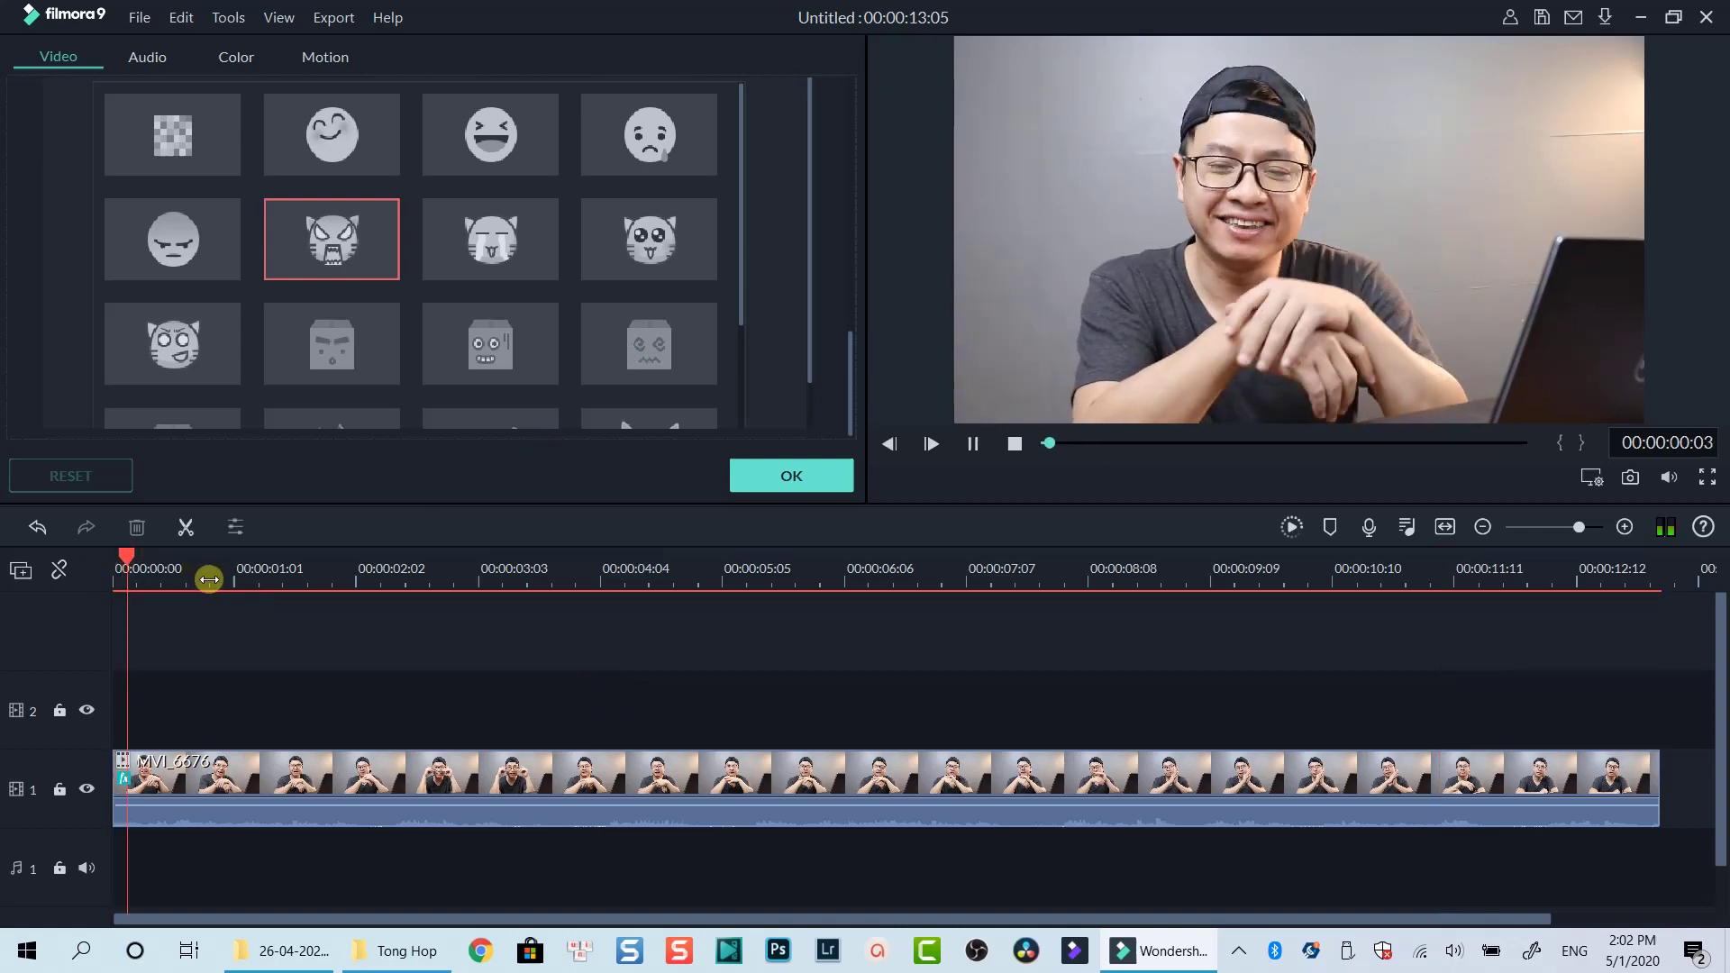